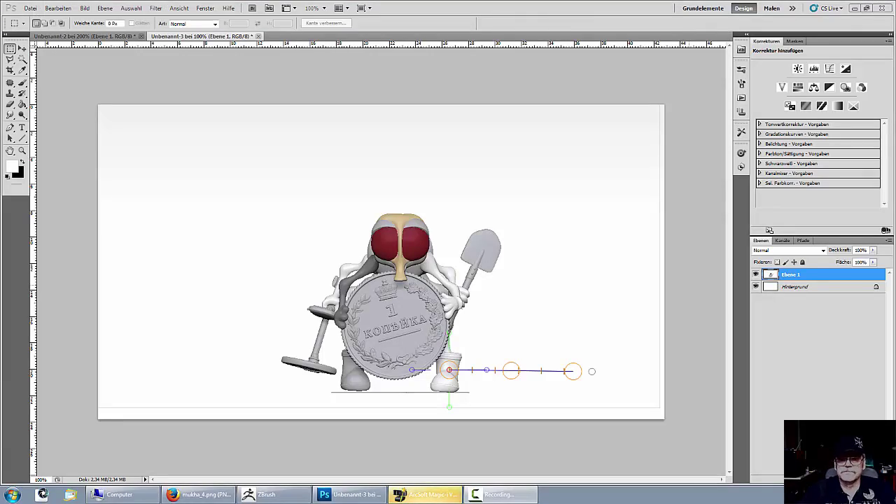
Step: Paste the wing sketch from Unbenannt-2 into Unbenannt-3 as a new layer
{"action": "left_click", "coordinate": [84, 35]}
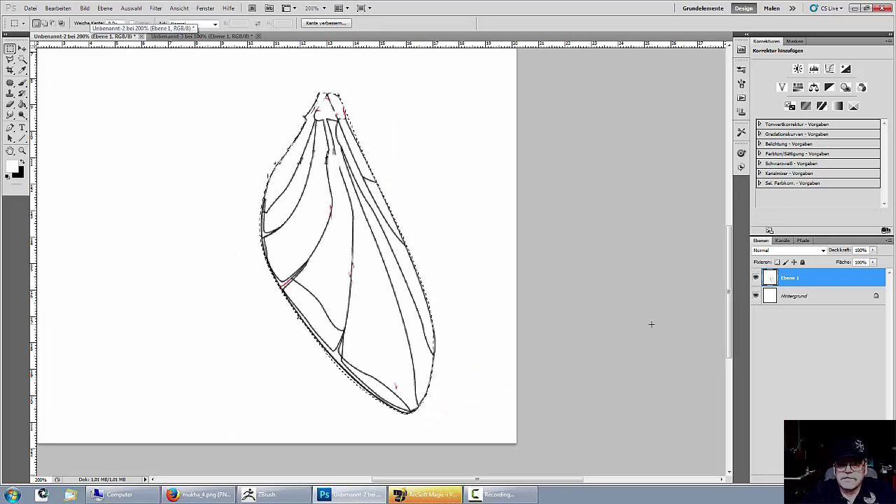
{"action": "left_click", "coordinate": [196, 35]}
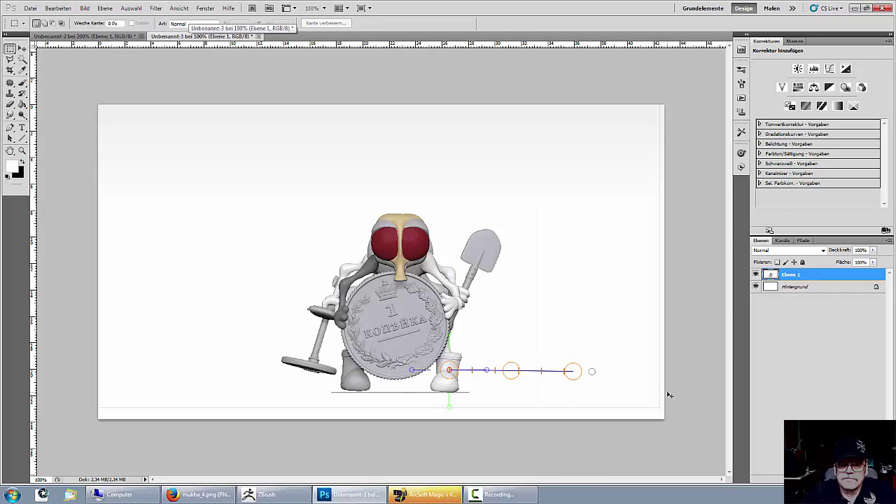
{"action": "key", "text": "ctrl+v"}
{"action": "key", "text": "ctrl+t"}
Step: Rotate the wing, move it to the fly's upper right and scale it to about 69%
{"action": "left_click_drag", "start_coordinate": [596, 333], "coordinate": [378, 88]}
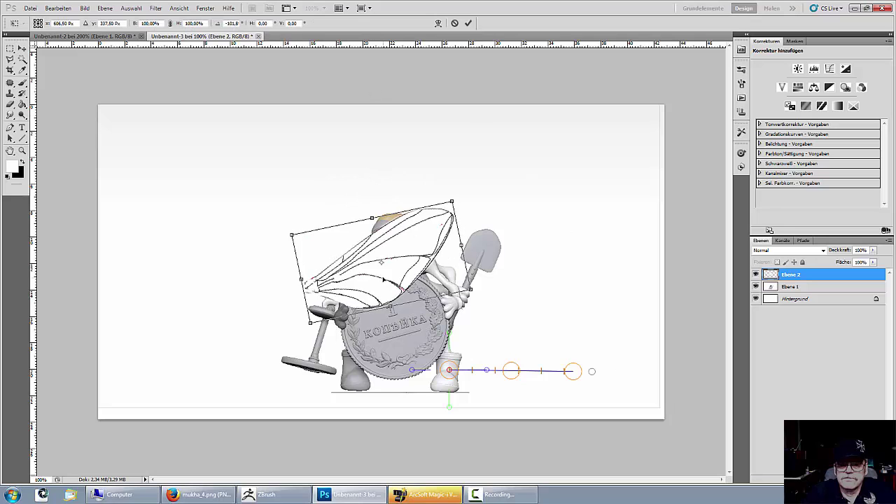
{"action": "left_click_drag", "start_coordinate": [383, 279], "coordinate": [508, 225]}
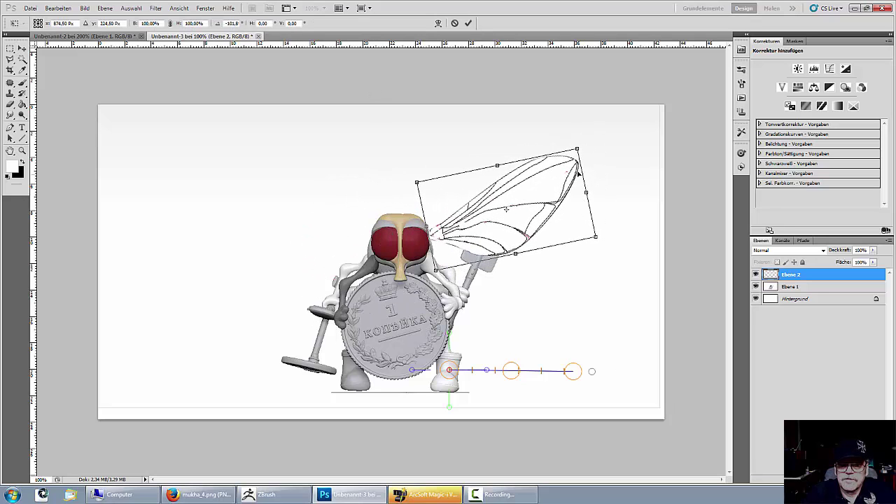
{"action": "left_click_drag", "start_coordinate": [576, 149], "coordinate": [530, 174], "text": "shift"}
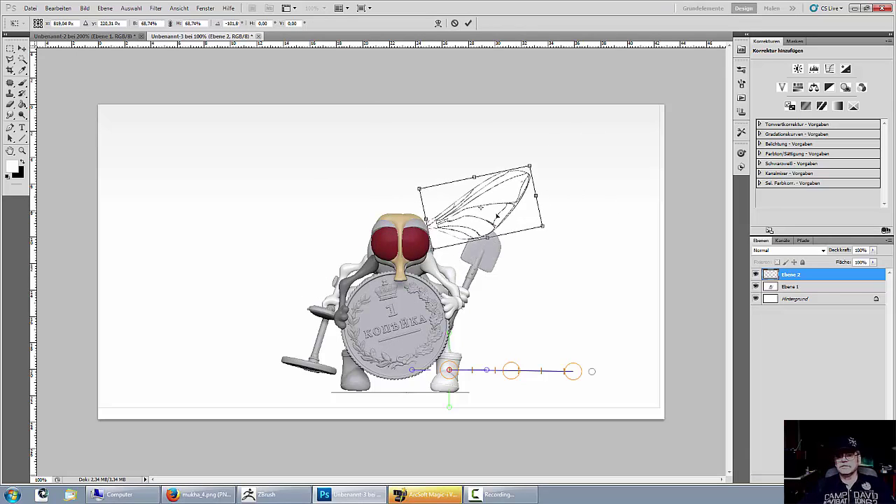
{"action": "mouse_move", "coordinate": [510, 233]}
{"action": "left_mouse_down"}
{"action": "mouse_move", "coordinate": [497, 220]}
{"action": "mouse_move", "coordinate": [485, 254]}
{"action": "mouse_move", "coordinate": [477, 208]}
{"action": "mouse_move", "coordinate": [528, 181]}
{"action": "left_mouse_up"}
Step: Commit the wing transform and delete the white background from fly layer Ebene 1
{"action": "key", "text": "Return"}
{"action": "left_click", "coordinate": [794, 286]}
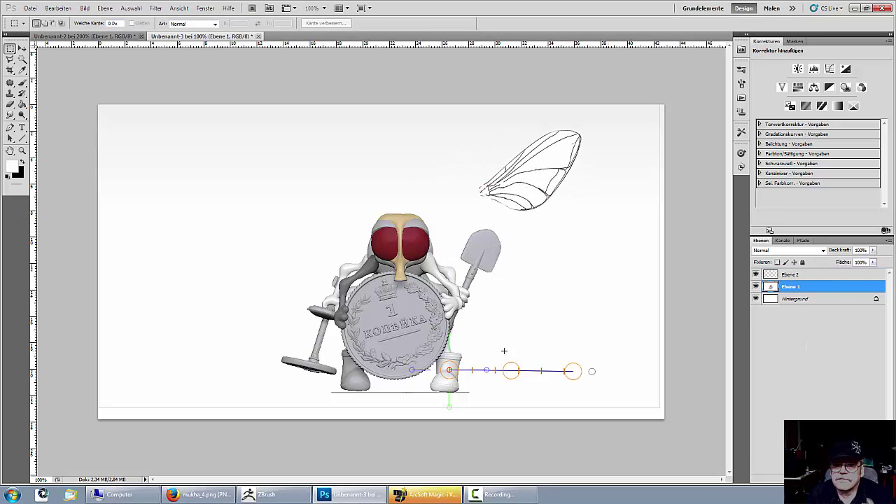
{"action": "left_click", "coordinate": [22, 62]}
{"action": "left_click", "coordinate": [441, 404]}
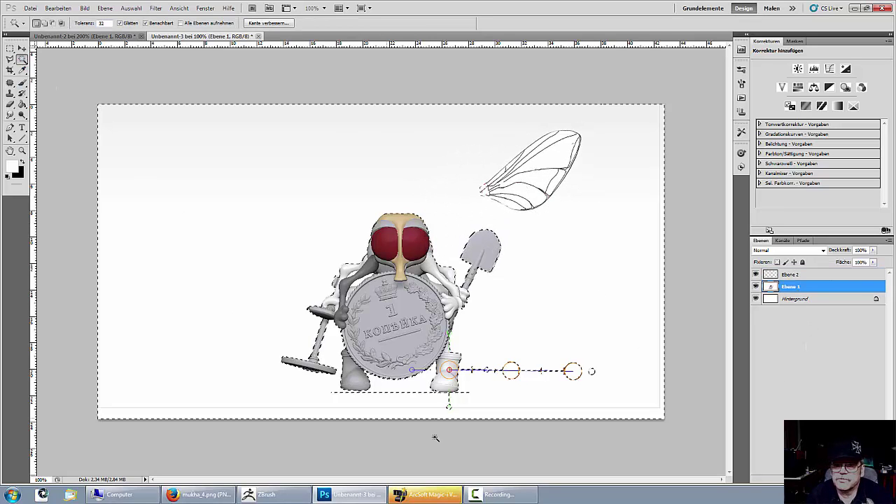
{"action": "key", "text": "Delete"}
Step: Put wing layer Ebene 2 below Ebene 1 and move the wing behind the fly's head
{"action": "left_click", "coordinate": [794, 275]}
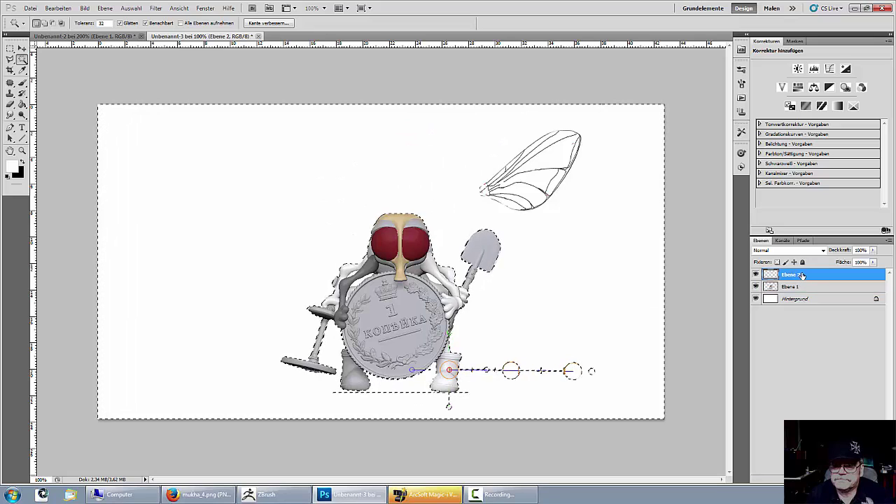
{"action": "key", "text": "ctrl+d"}
{"action": "left_click", "coordinate": [811, 287], "text": "ctrl"}
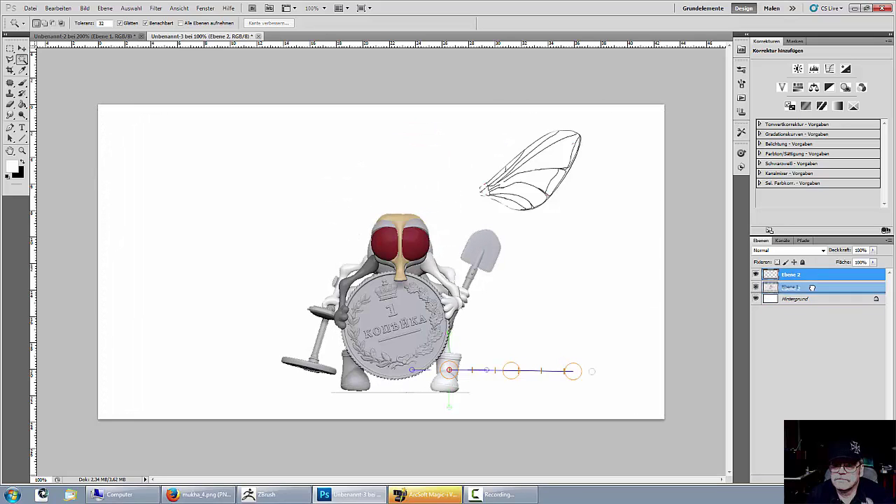
{"action": "left_click_drag", "start_coordinate": [812, 287], "coordinate": [812, 290]}
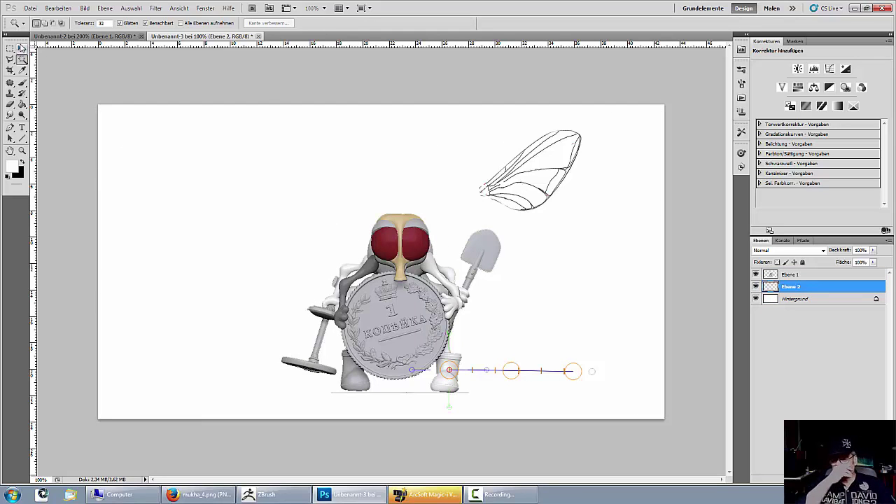
{"action": "key", "text": "v"}
{"action": "left_click_drag", "start_coordinate": [537, 172], "coordinate": [483, 222]}
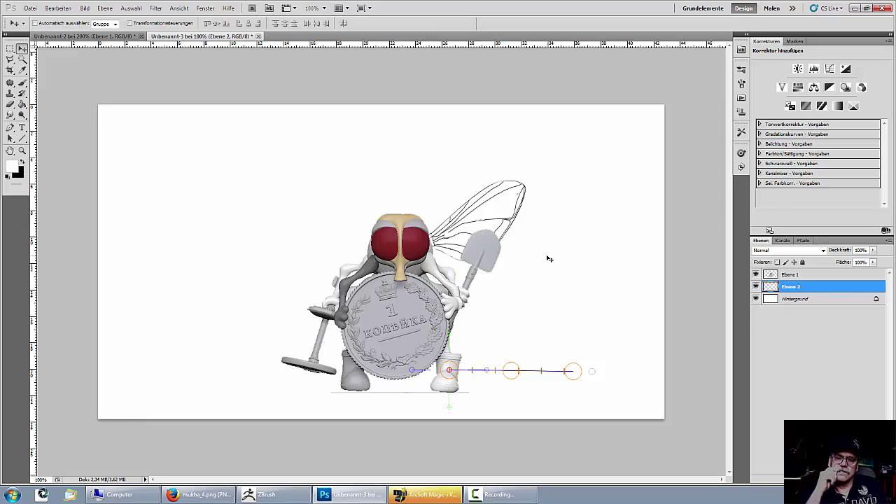
Step: Warp the wing with Verkrümmen, curving its right edge in and bowing its left edge out
{"action": "key", "text": "ctrl+t"}
{"action": "right_click", "coordinate": [492, 204]}
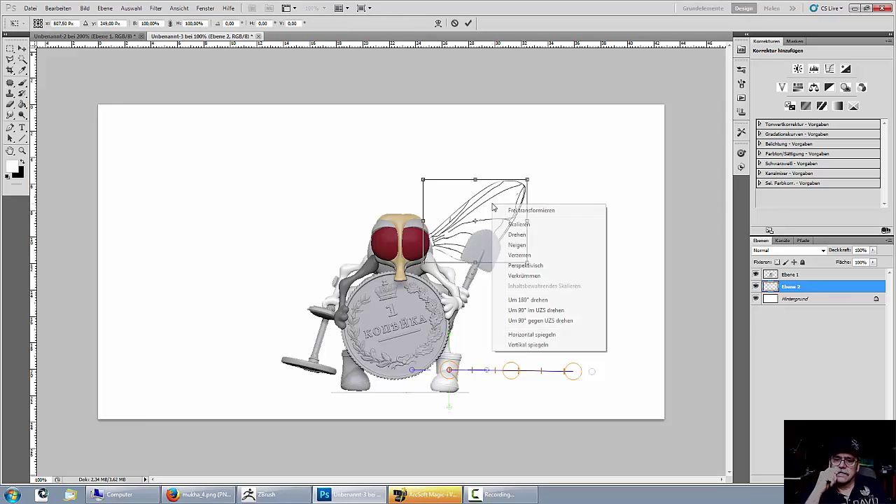
{"action": "left_click", "coordinate": [522, 275]}
{"action": "left_click_drag", "start_coordinate": [526, 181], "coordinate": [532, 184]}
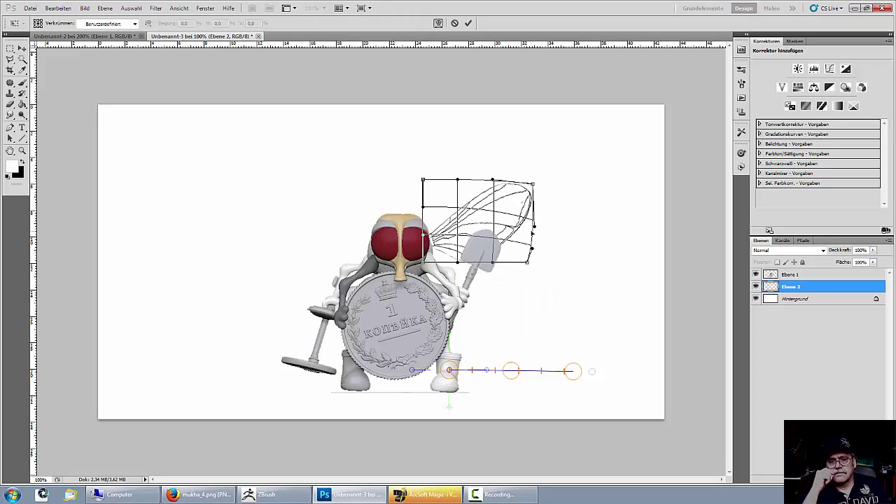
{"action": "left_click_drag", "start_coordinate": [518, 231], "coordinate": [497, 272]}
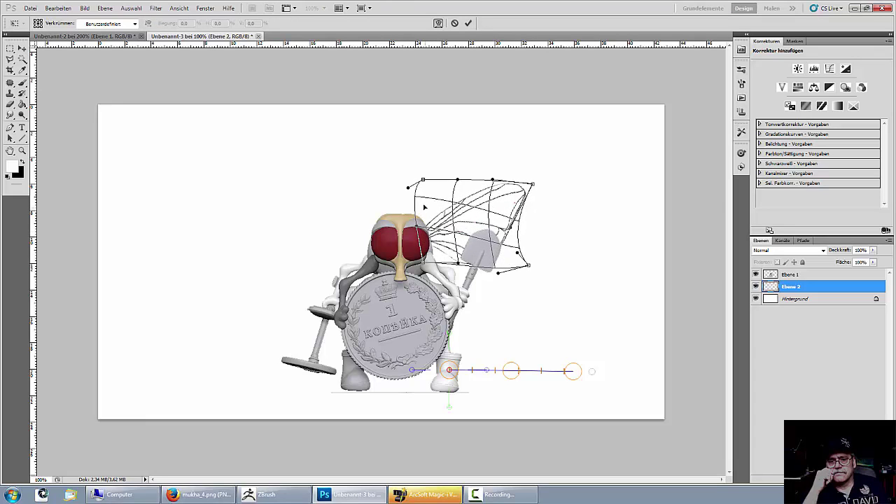
{"action": "left_click_drag", "start_coordinate": [427, 203], "coordinate": [413, 192]}
Step: Refine the wing's swept warp shape, apply it, and hide fly layer Ebene 1
{"action": "left_click_drag", "start_coordinate": [531, 182], "coordinate": [533, 185]}
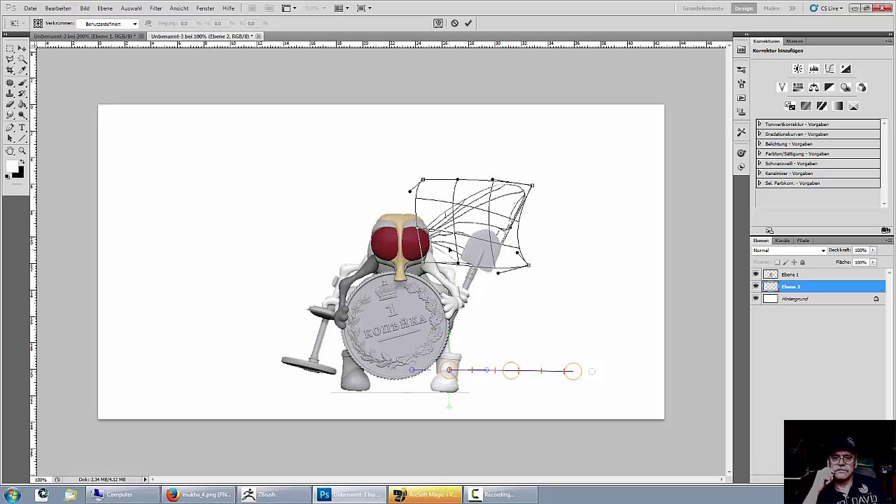
{"action": "mouse_move", "coordinate": [449, 248]}
{"action": "left_mouse_down"}
{"action": "mouse_move", "coordinate": [501, 239]}
{"action": "mouse_move", "coordinate": [501, 246]}
{"action": "mouse_move", "coordinate": [452, 235]}
{"action": "left_mouse_up"}
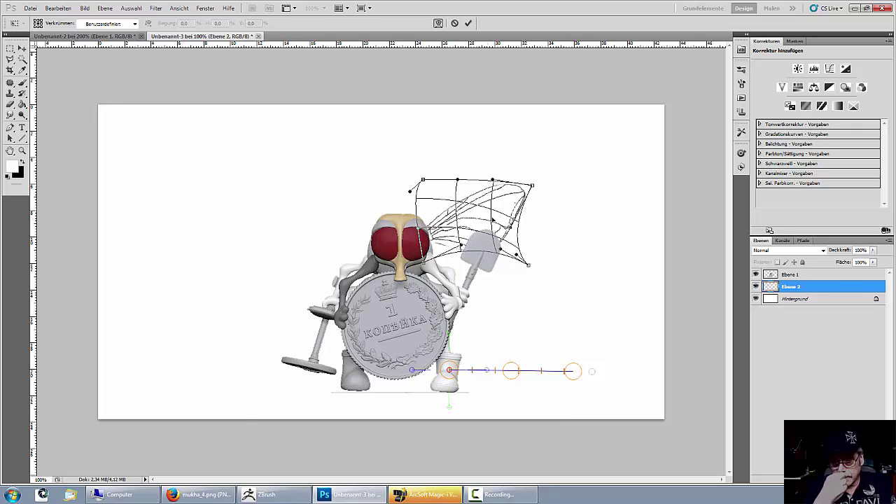
{"action": "left_click_drag", "start_coordinate": [532, 186], "coordinate": [539, 182]}
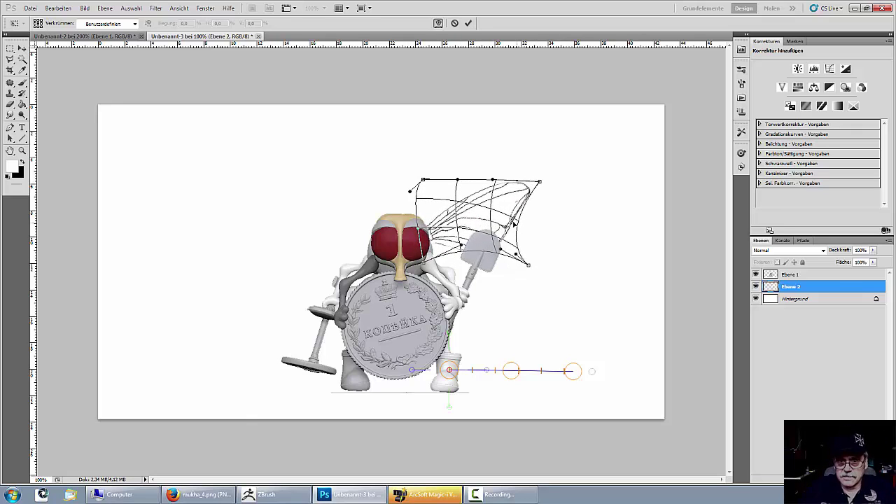
{"action": "left_click_drag", "start_coordinate": [492, 256], "coordinate": [492, 250]}
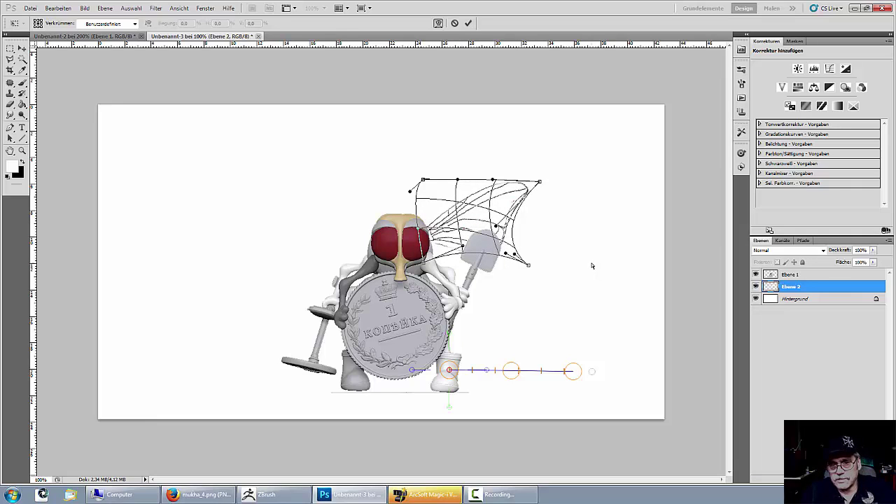
{"action": "key", "text": "Return"}
{"action": "left_click", "coordinate": [755, 274]}
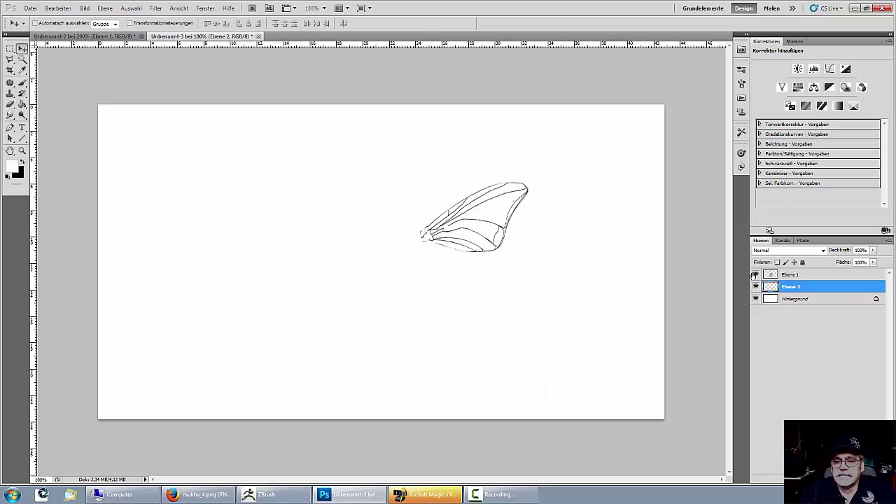
Step: Show the fly, duplicate the wing layer, and mirror the copy horizontally onto the fly's left side
{"action": "left_click", "coordinate": [755, 275]}
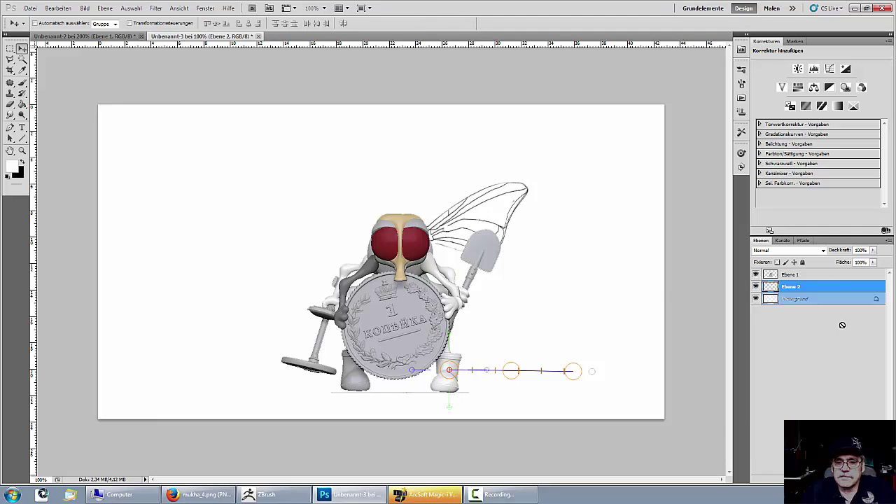
{"action": "left_click_drag", "start_coordinate": [816, 286], "coordinate": [767, 476]}
{"action": "key", "text": "ctrl+t"}
{"action": "right_click", "coordinate": [491, 216]}
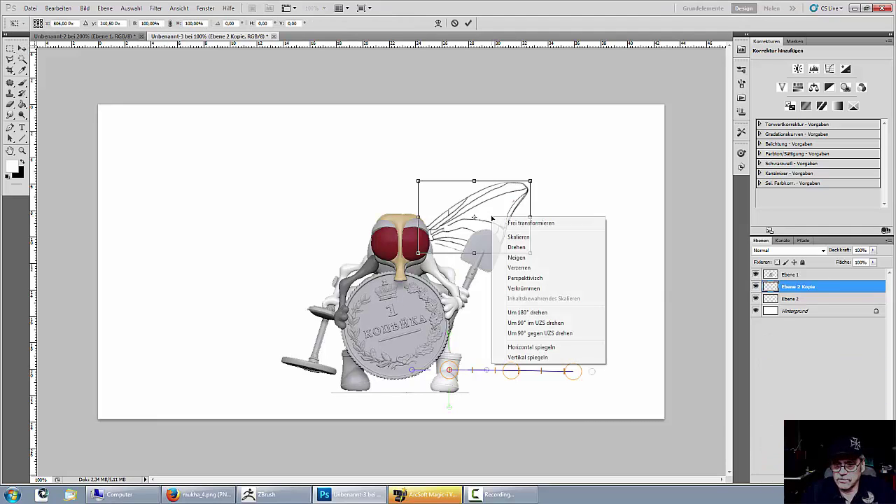
{"action": "left_click", "coordinate": [532, 349]}
{"action": "left_click_drag", "start_coordinate": [475, 214], "coordinate": [322, 225]}
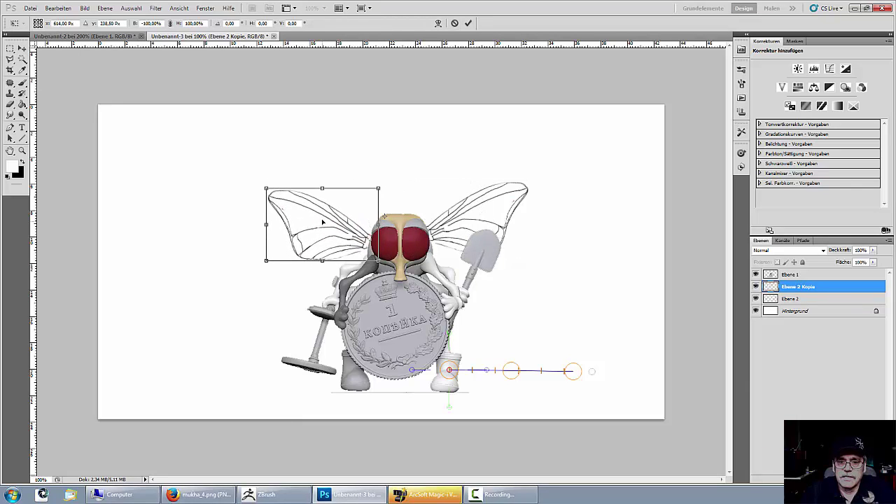
{"action": "key", "text": "Return"}
Step: Tilt the left wing to -7.40° and merge it down into the wing layer Ebene 2
{"action": "key", "text": "ctrl+z"}
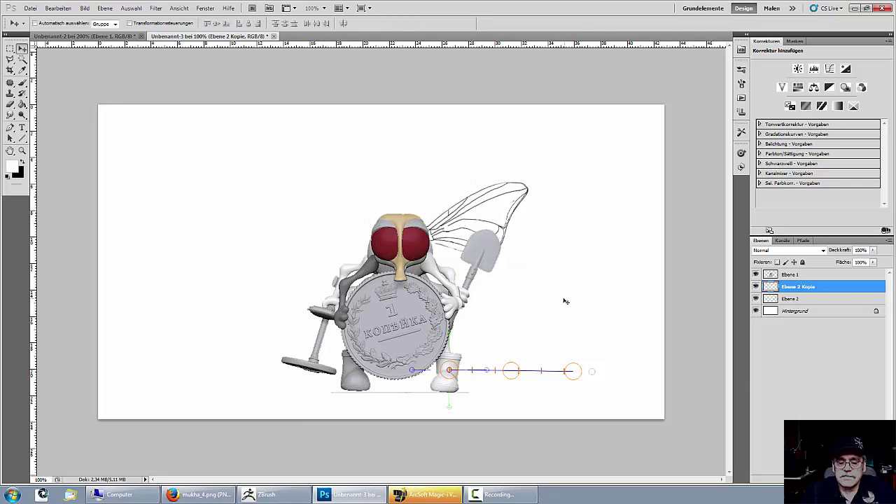
{"action": "key", "text": "ctrl+z"}
{"action": "key", "text": "ctrl+t"}
{"action": "left_click_drag", "start_coordinate": [546, 248], "coordinate": [317, 244]}
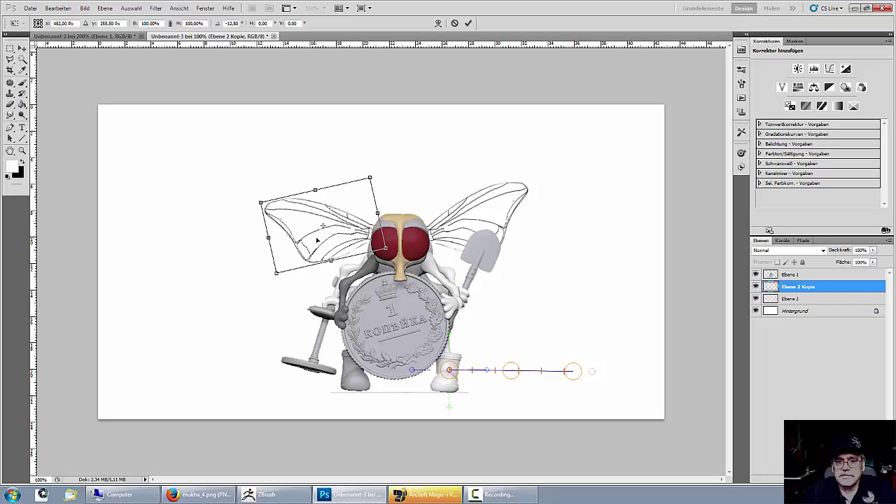
{"action": "key", "text": "Return"}
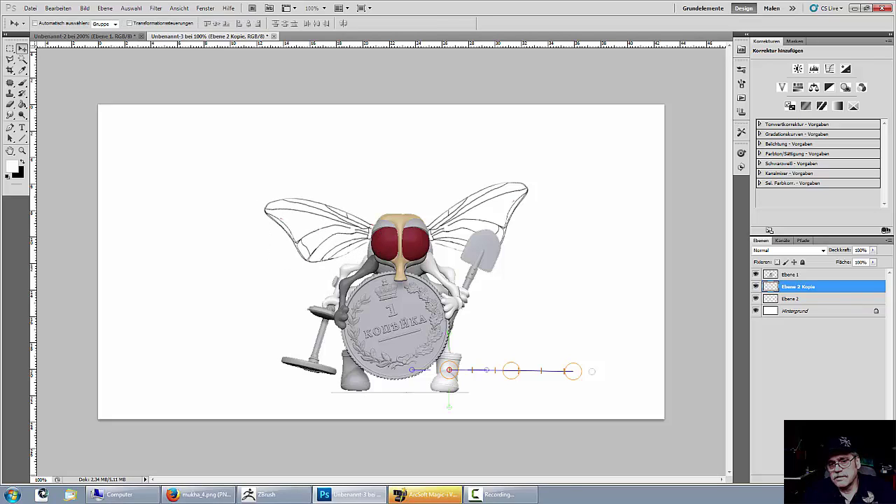
{"action": "key", "text": "ctrl+t"}
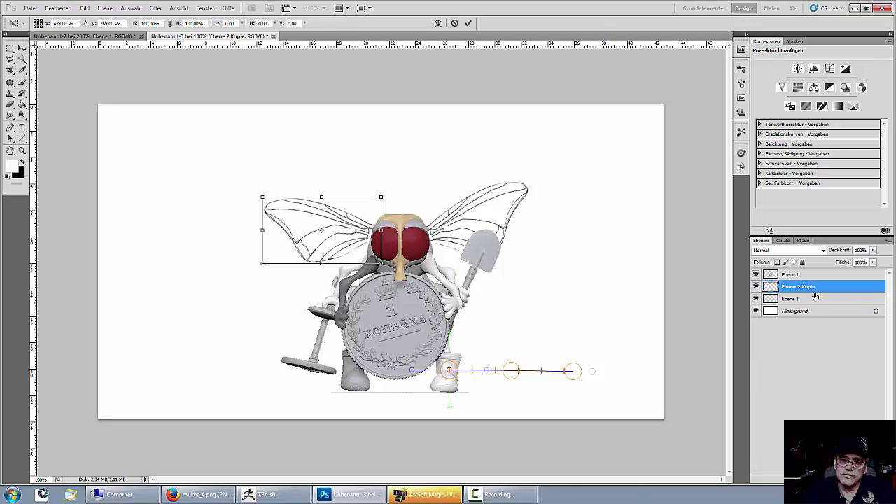
{"action": "key", "text": "Escape"}
{"action": "key", "text": "ctrl+e"}
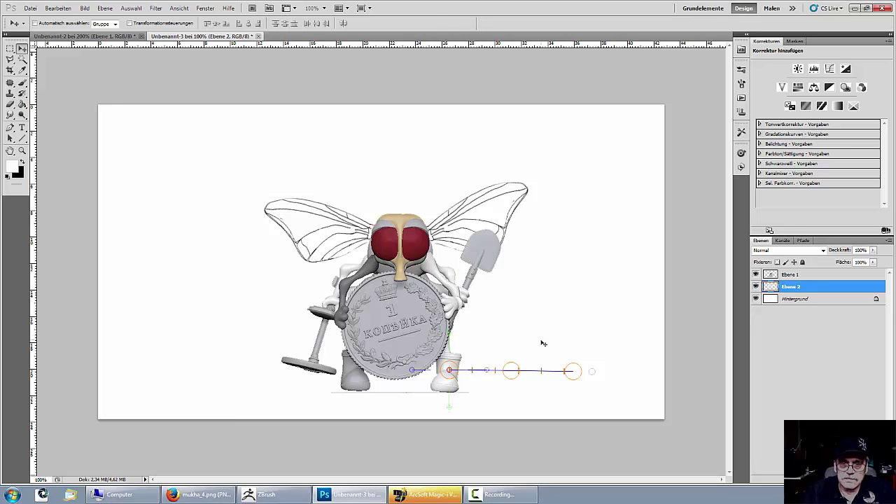
{"action": "key", "text": "ctrl+t"}
Step: Try narrowing both wings to 89% width, then undo back past the extra layer copy
{"action": "left_click_drag", "start_coordinate": [531, 222], "coordinate": [466, 231]}
{"action": "key", "text": "Return"}
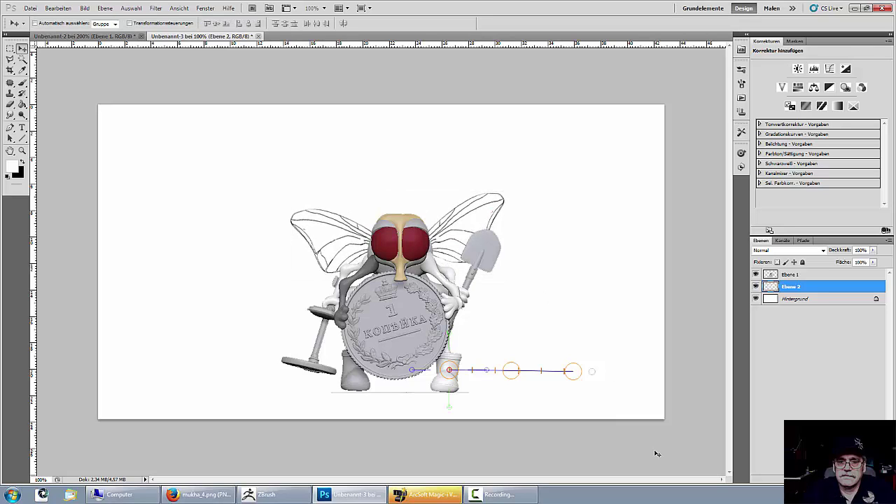
{"action": "key", "text": "ctrl+z"}
{"action": "key", "text": "ctrl+z"}
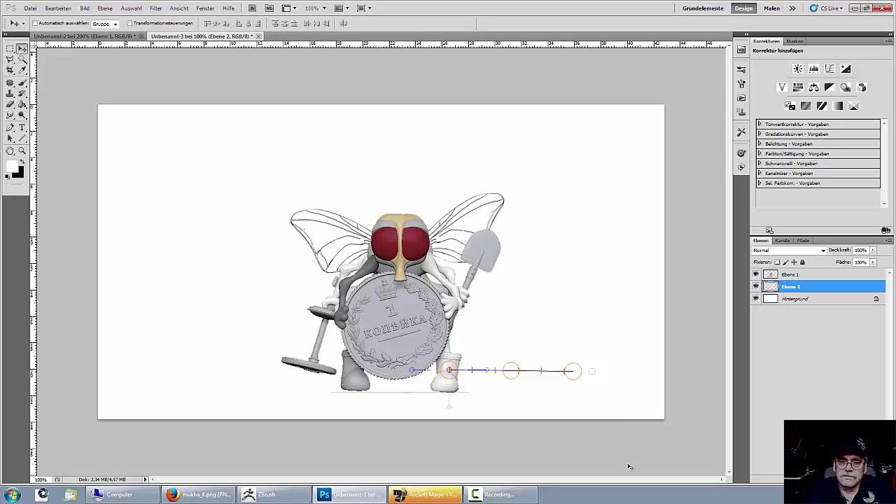
{"action": "key", "text": "ctrl+z"}
{"action": "key", "text": "ctrl+j"}
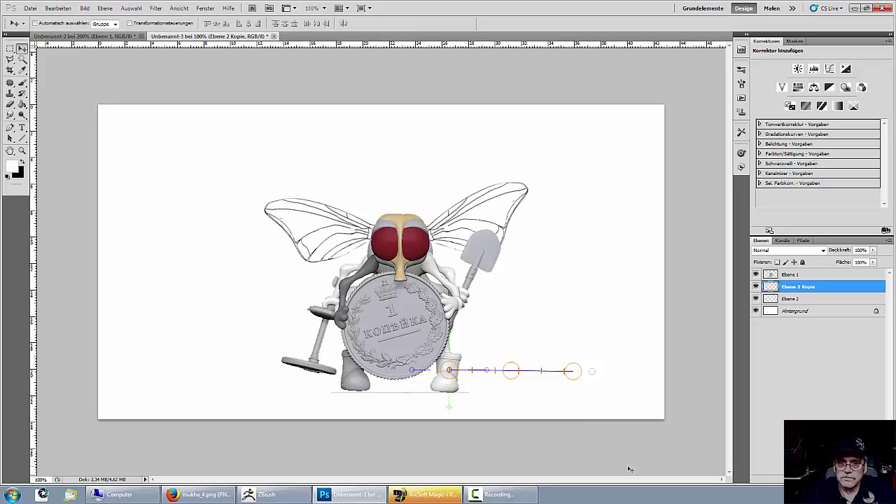
{"action": "key", "text": "ctrl+z"}
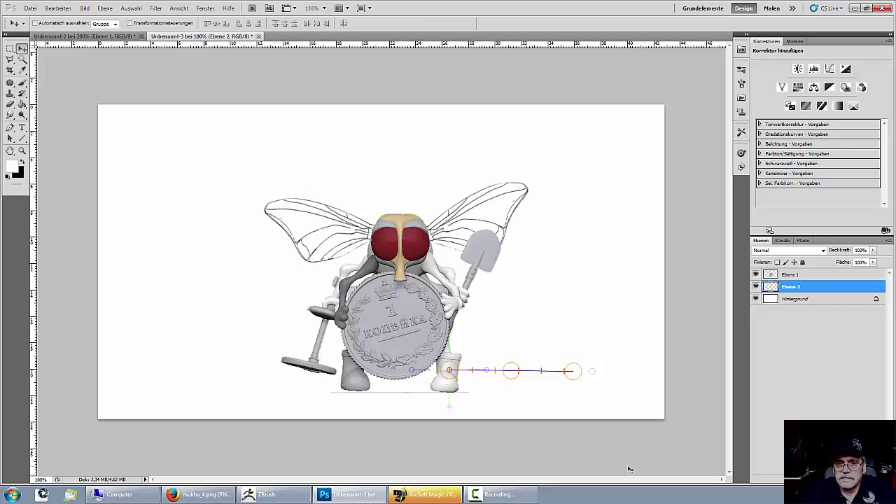
{"action": "key", "text": "ctrl+z"}
{"action": "key", "text": "ctrl+alt+z"}
{"action": "key", "text": "ctrl+alt+z"}
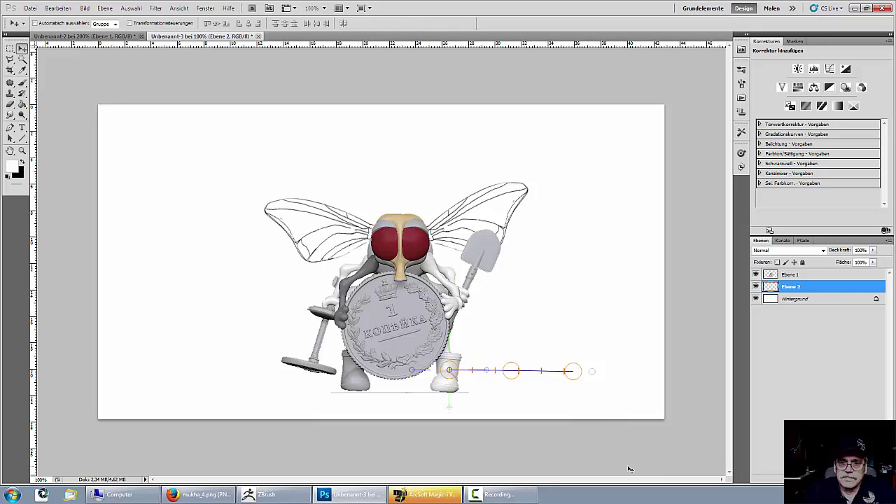
Step: Narrow the wings to about 87% width and rotate them by under one degree
{"action": "key", "text": "ctrl+t"}
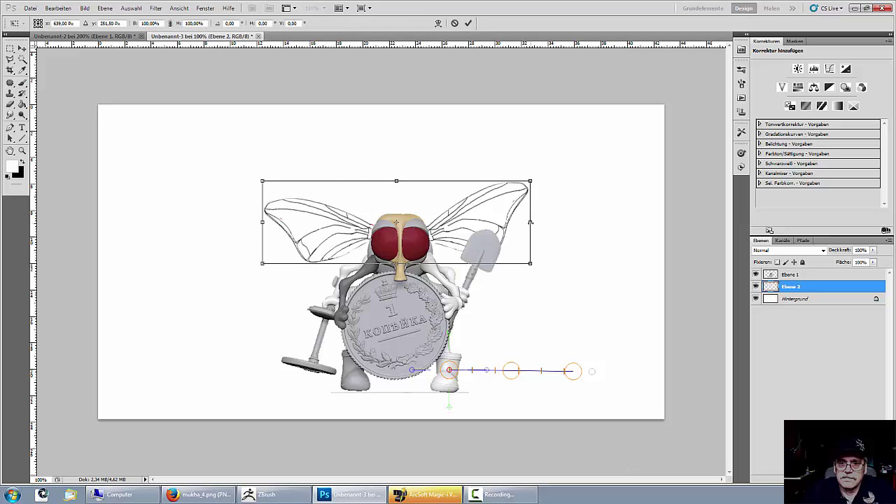
{"action": "mouse_move", "coordinate": [530, 222]}
{"action": "left_mouse_down"}
{"action": "mouse_move", "coordinate": [494, 222]}
{"action": "mouse_move", "coordinate": [469, 239]}
{"action": "left_mouse_up"}
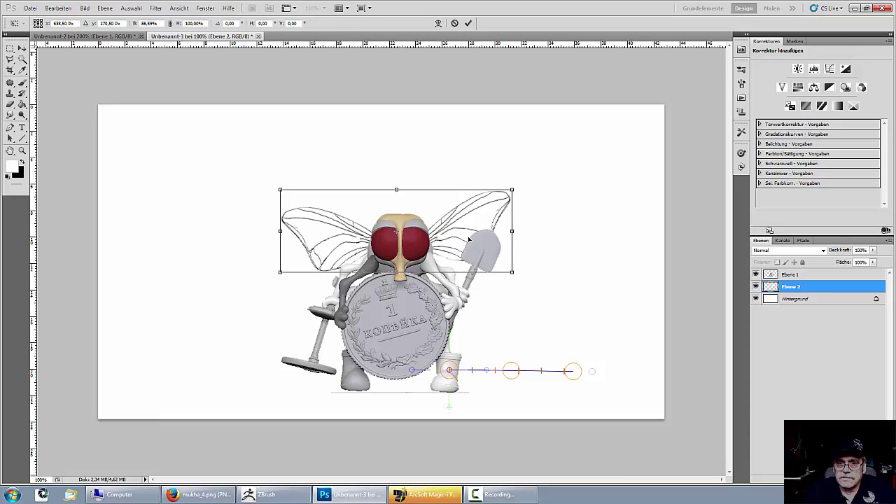
{"action": "key", "text": "Return"}
{"action": "key", "text": "ctrl+t"}
{"action": "mouse_move", "coordinate": [606, 274]}
{"action": "left_mouse_down"}
{"action": "mouse_move", "coordinate": [498, 216]}
{"action": "mouse_move", "coordinate": [442, 235]}
{"action": "left_mouse_up"}
{"action": "key", "text": "Return"}
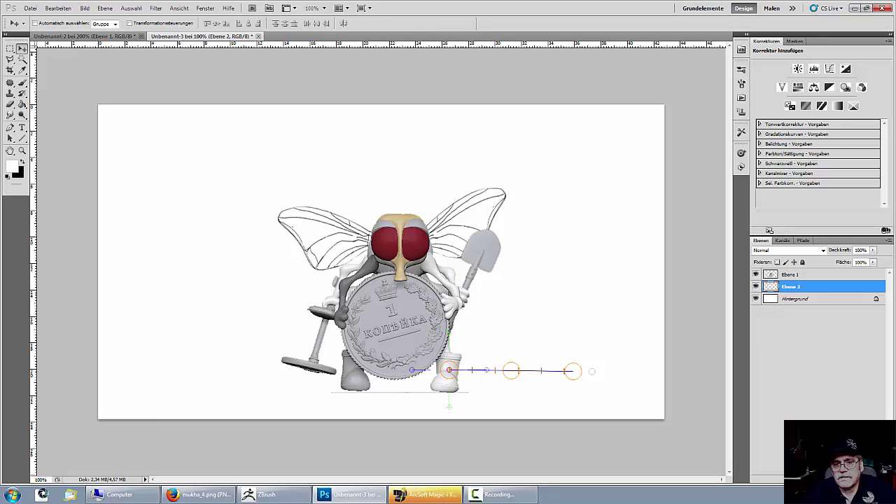
Step: Hide the fly, zoom in on the right wing, and add new empty layer Ebene 3
{"action": "left_click", "coordinate": [755, 274]}
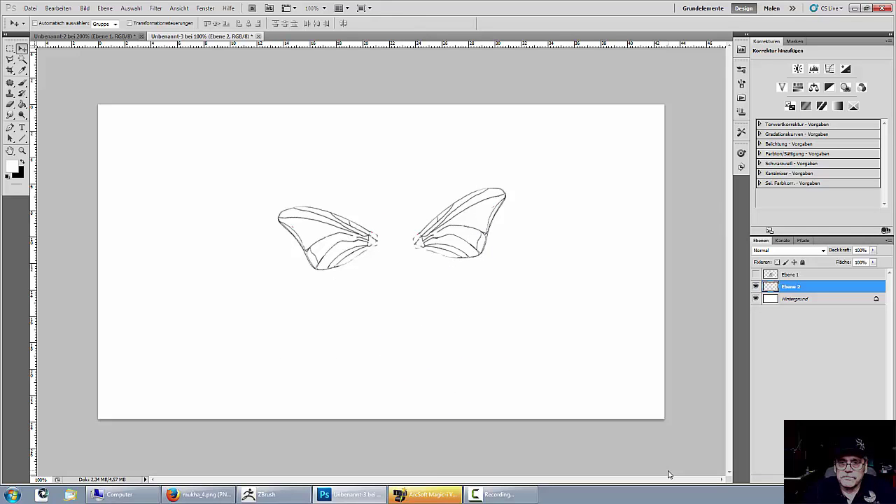
{"action": "key", "text": "ctrl+plus"}
{"action": "key", "text": "ctrl+plus"}
{"action": "mouse_move", "coordinate": [670, 474]}
{"action": "left_mouse_down"}
{"action": "mouse_move", "coordinate": [299, 444]}
{"action": "mouse_move", "coordinate": [349, 423]}
{"action": "left_mouse_up"}
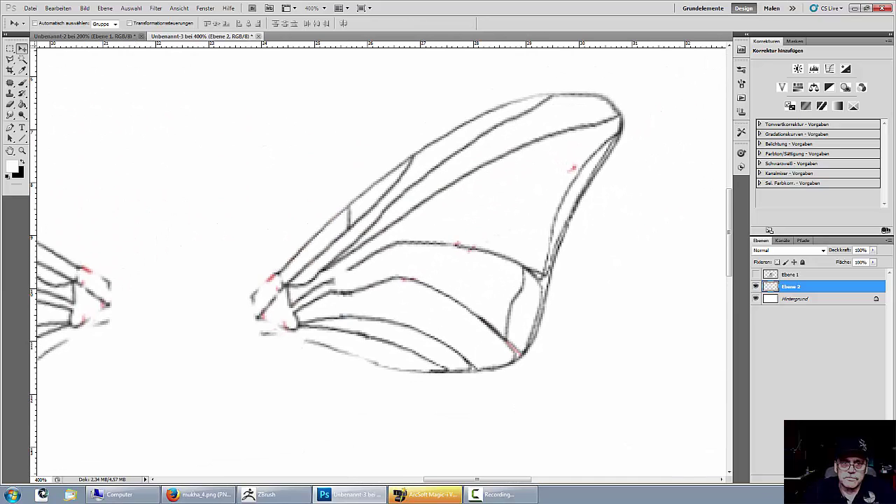
{"action": "key", "text": "ctrl+shift+alt+n"}
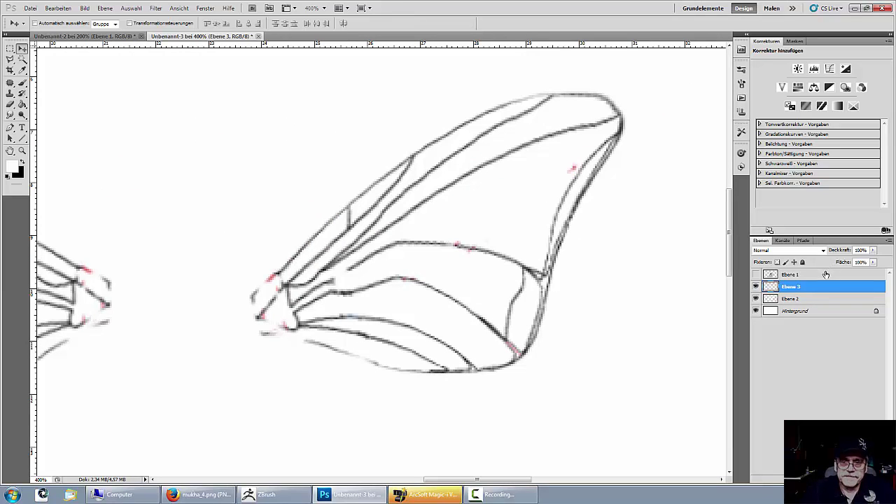
Step: Trace a closed Pen path around the right wing's outline
{"action": "key", "text": "p"}
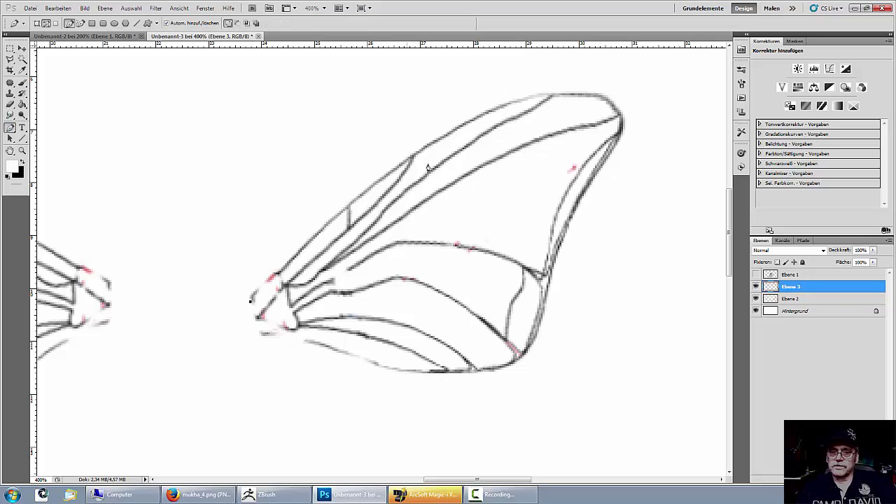
{"action": "left_click", "coordinate": [250, 301]}
{"action": "left_click_drag", "start_coordinate": [574, 93], "coordinate": [618, 97]}
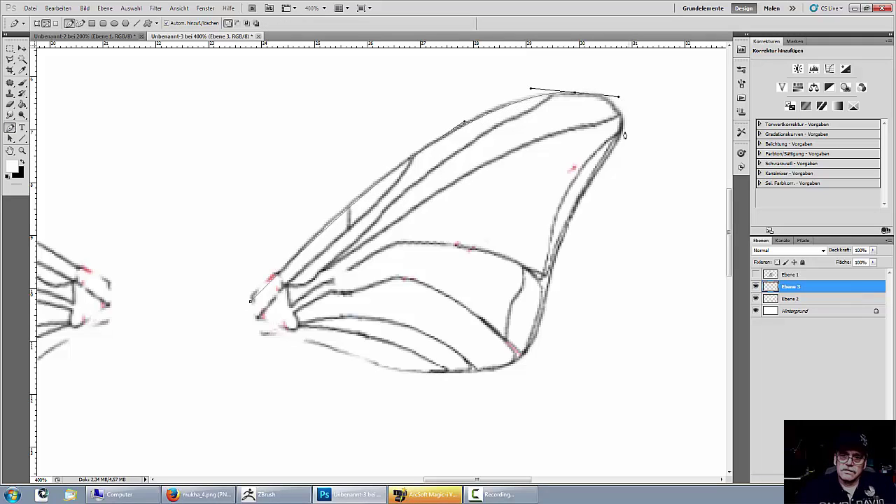
{"action": "left_click_drag", "start_coordinate": [577, 202], "coordinate": [564, 236]}
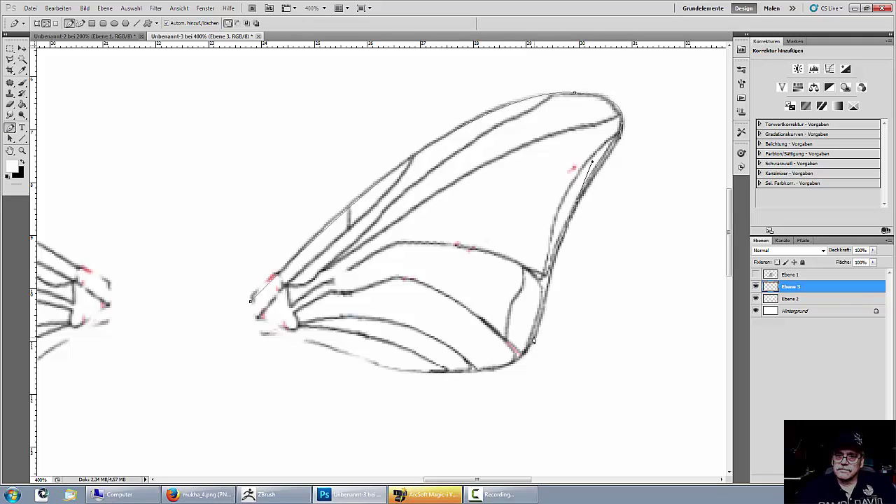
{"action": "left_click_drag", "start_coordinate": [401, 372], "coordinate": [305, 341]}
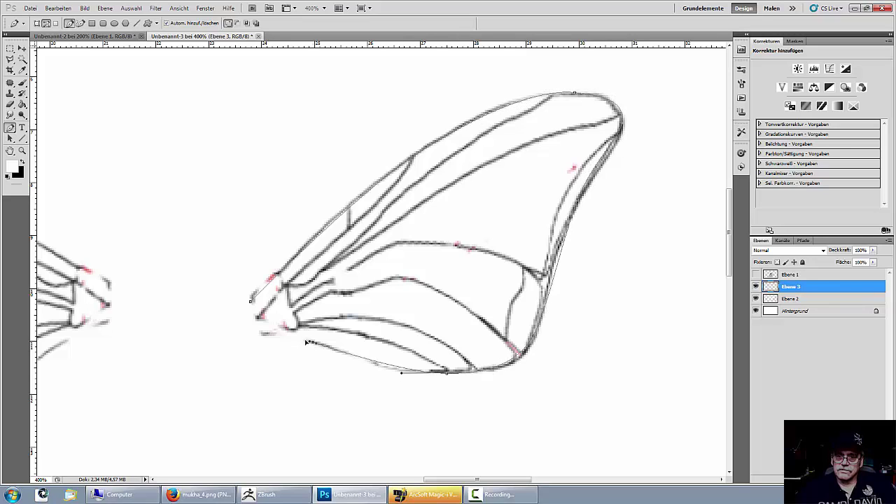
{"action": "left_click_drag", "start_coordinate": [250, 333], "coordinate": [276, 334]}
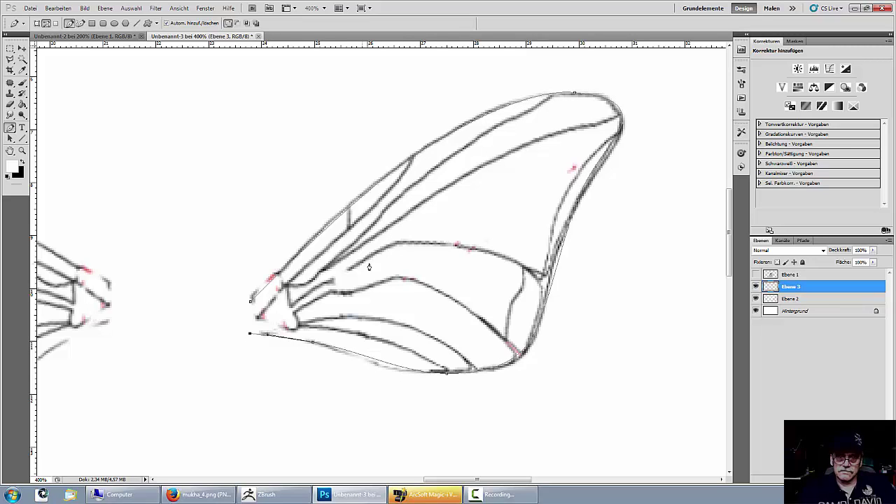
{"action": "left_click", "coordinate": [251, 303]}
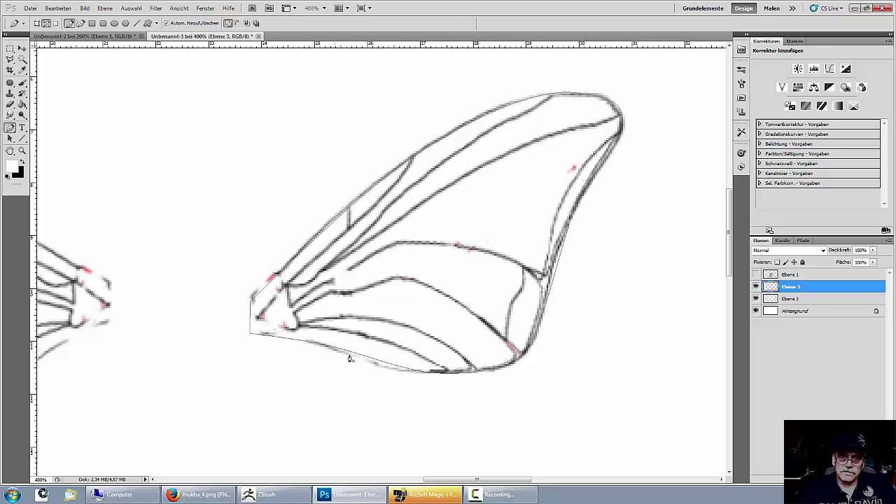
Step: Adjust the path curves near the wing tip and fade Ebene 2 to 41% opacity
{"action": "left_click_drag", "start_coordinate": [554, 274], "coordinate": [554, 264], "text": "ctrl"}
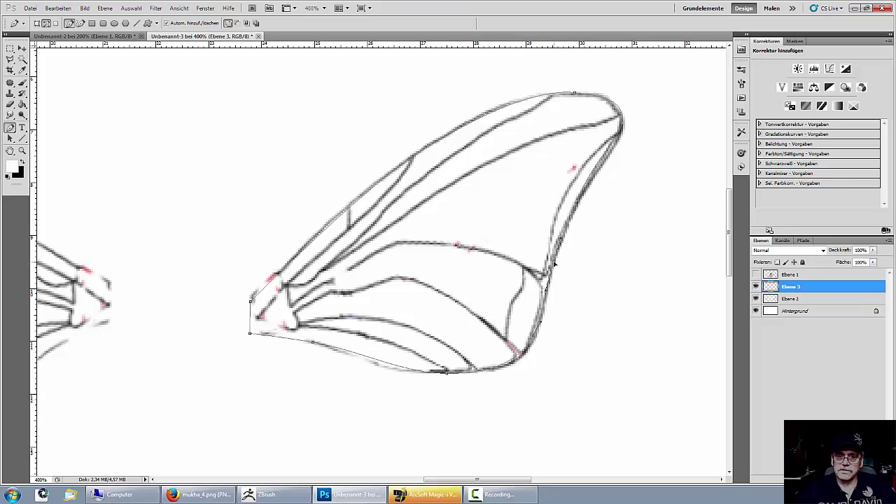
{"action": "left_click", "coordinate": [622, 130], "text": "ctrl"}
{"action": "left_click_drag", "start_coordinate": [579, 204], "coordinate": [577, 203], "text": "ctrl"}
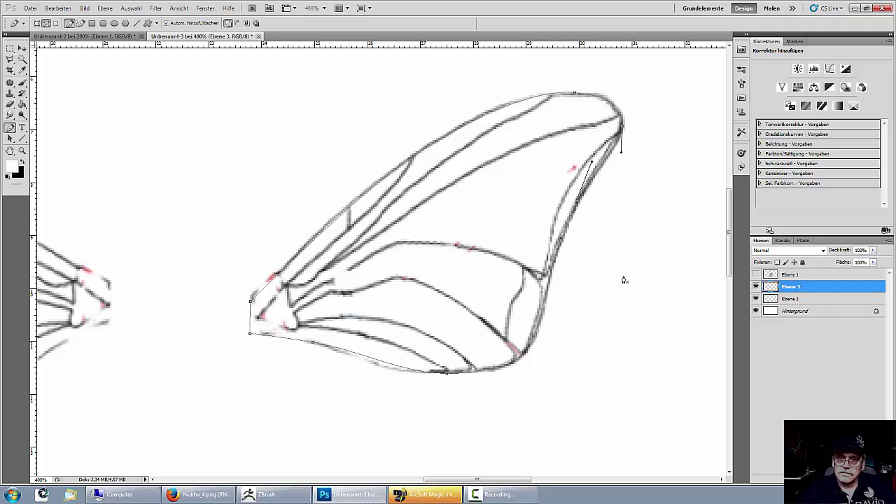
{"action": "left_click", "coordinate": [831, 301]}
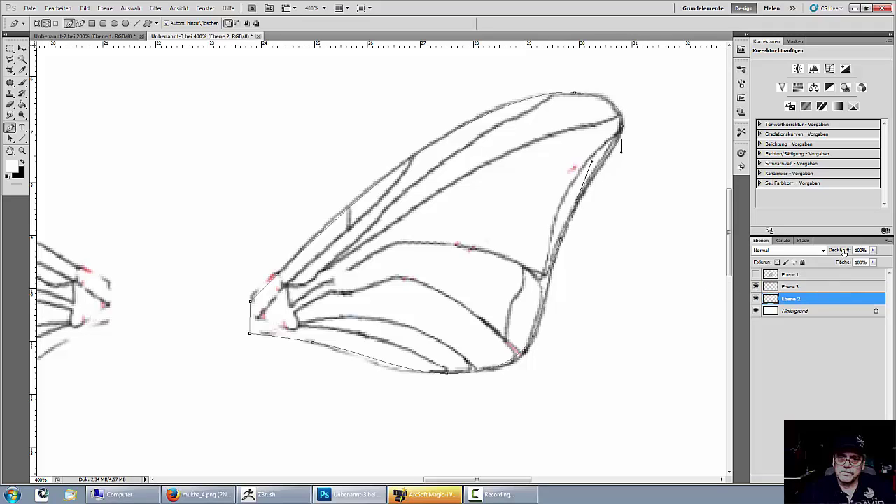
{"action": "left_click_drag", "start_coordinate": [843, 252], "coordinate": [803, 252]}
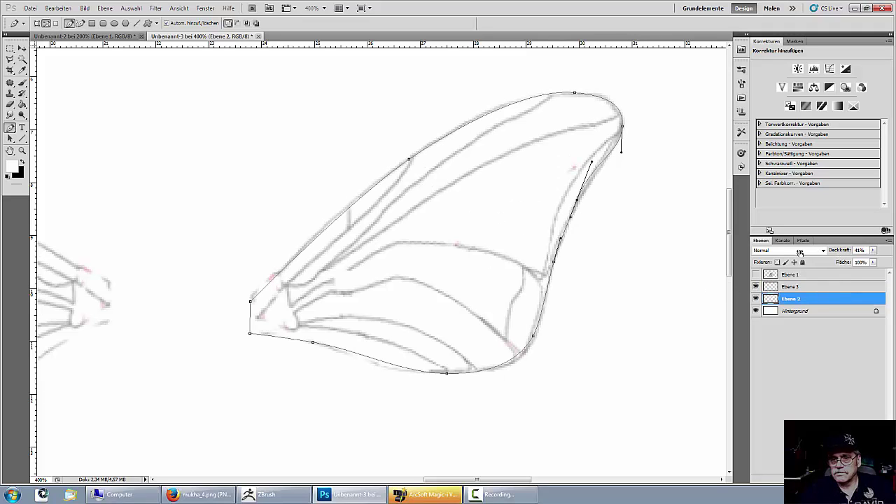
Step: Set a black brush and stroke the wing path with Pinsel via Pfadkontur füllen
{"action": "left_click", "coordinate": [23, 83]}
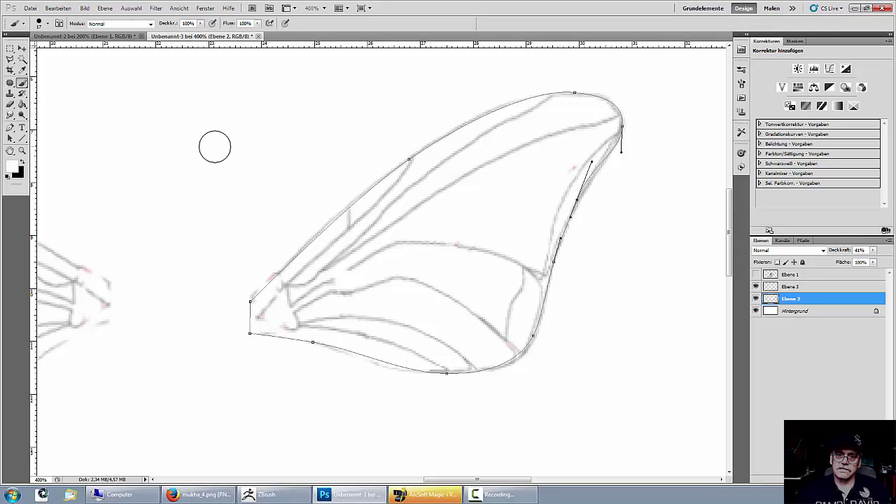
{"action": "right_click", "coordinate": [214, 147]}
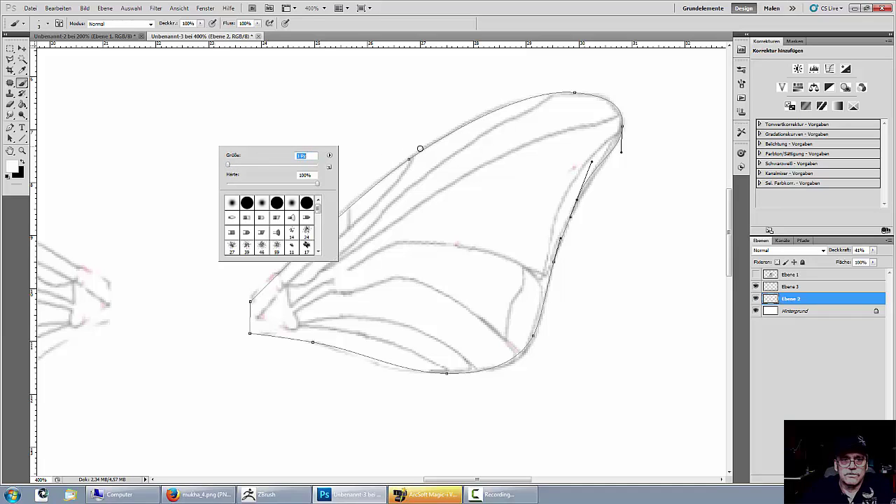
{"action": "left_click", "coordinate": [21, 163]}
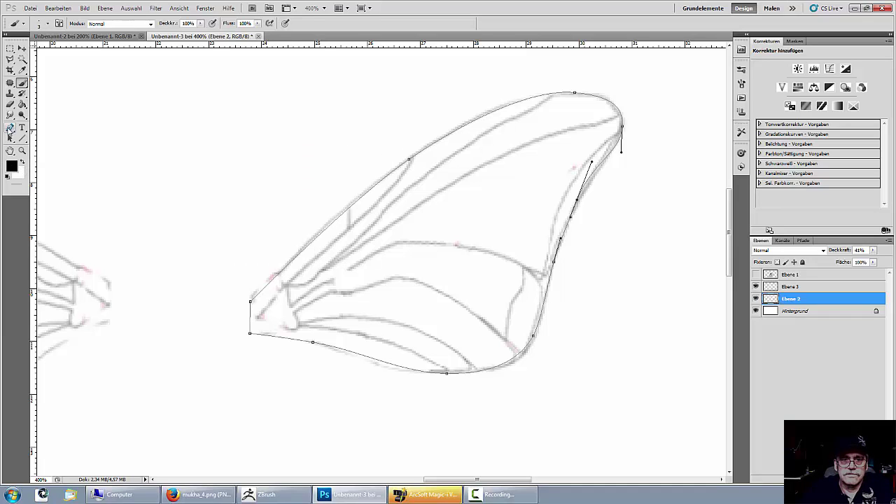
{"action": "left_click", "coordinate": [11, 129]}
{"action": "right_click", "coordinate": [419, 182]}
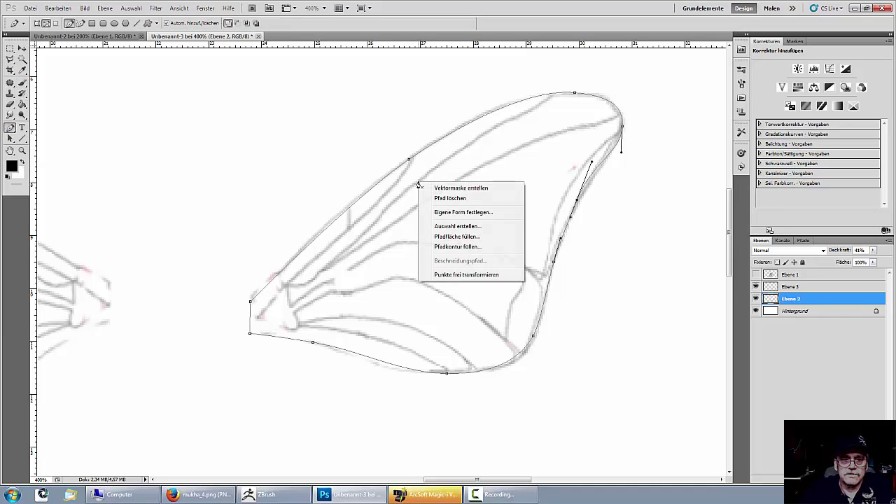
{"action": "left_click", "coordinate": [457, 247]}
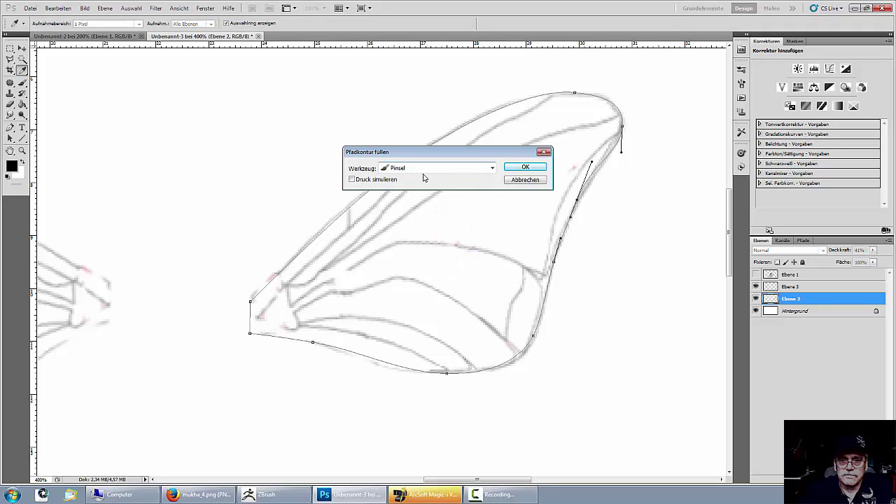
{"action": "left_click", "coordinate": [525, 167]}
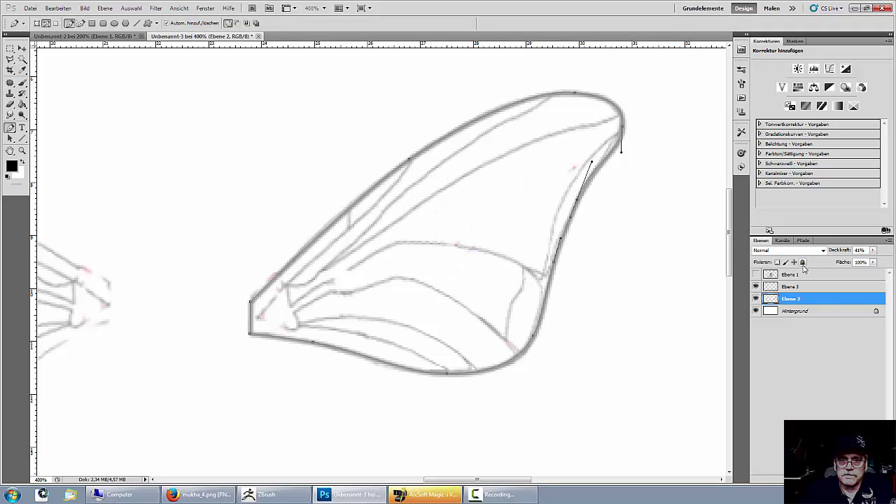
Step: Inspect the stroke with the sketch at full opacity, then undo the stroke from the sketch layer
{"action": "left_click_drag", "start_coordinate": [840, 250], "coordinate": [892, 251]}
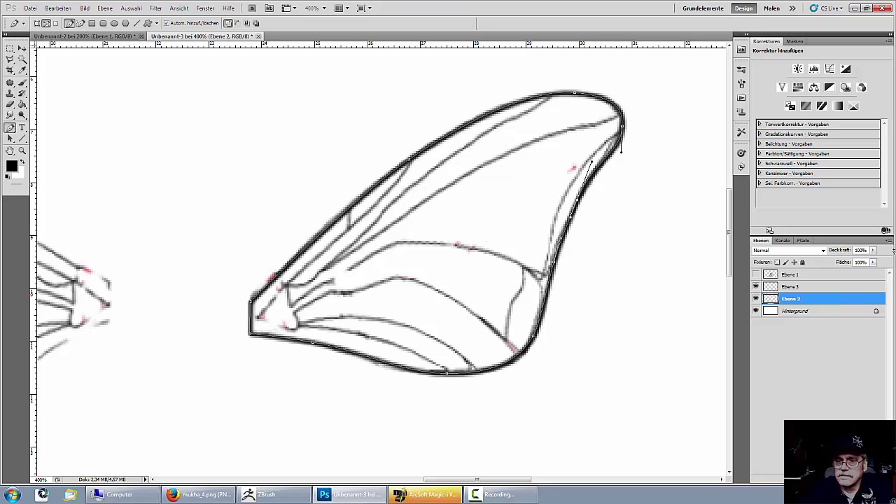
{"action": "key", "text": "Return"}
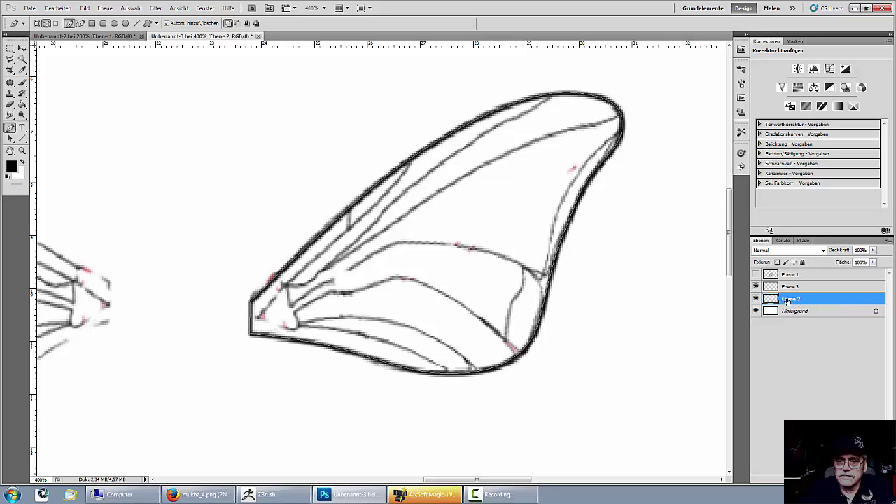
{"action": "left_click", "coordinate": [756, 287]}
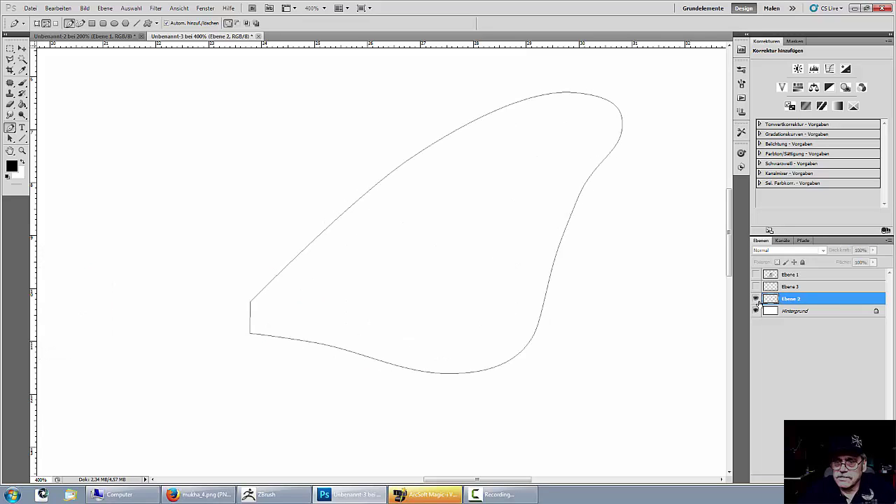
{"action": "left_click", "coordinate": [756, 287]}
{"action": "left_click", "coordinate": [791, 287]}
{"action": "key", "text": "ctrl+alt+z"}
{"action": "left_click", "coordinate": [798, 298]}
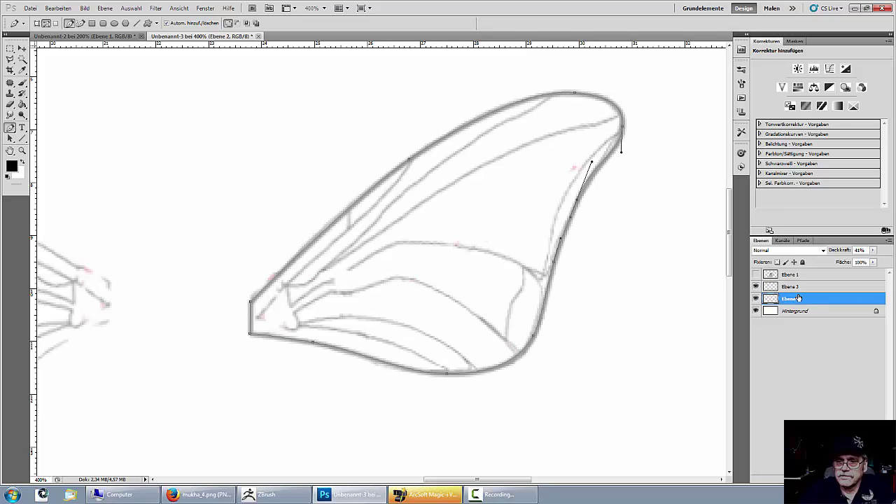
{"action": "key", "text": "ctrl+alt+z"}
Step: Stroke the wing path in black on layer Ebene 3 and hide the path anchors
{"action": "left_click", "coordinate": [801, 287]}
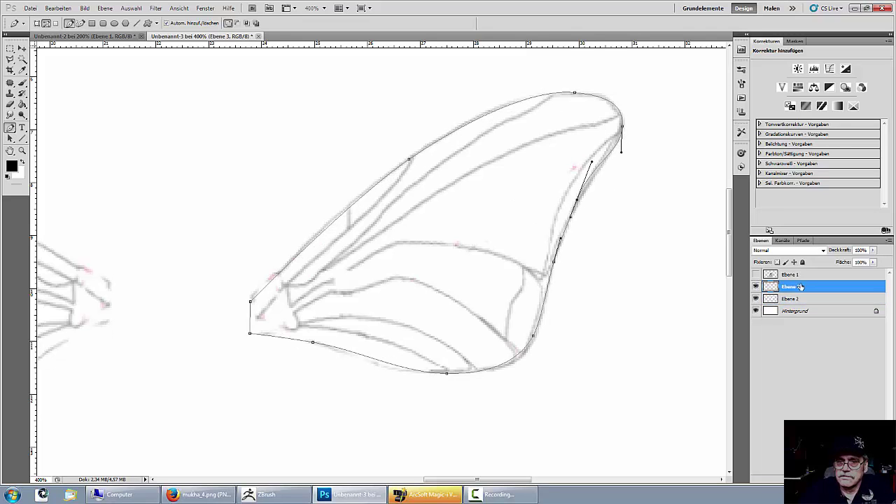
{"action": "right_click", "coordinate": [516, 289]}
{"action": "left_click", "coordinate": [535, 352]}
{"action": "left_click", "coordinate": [520, 168]}
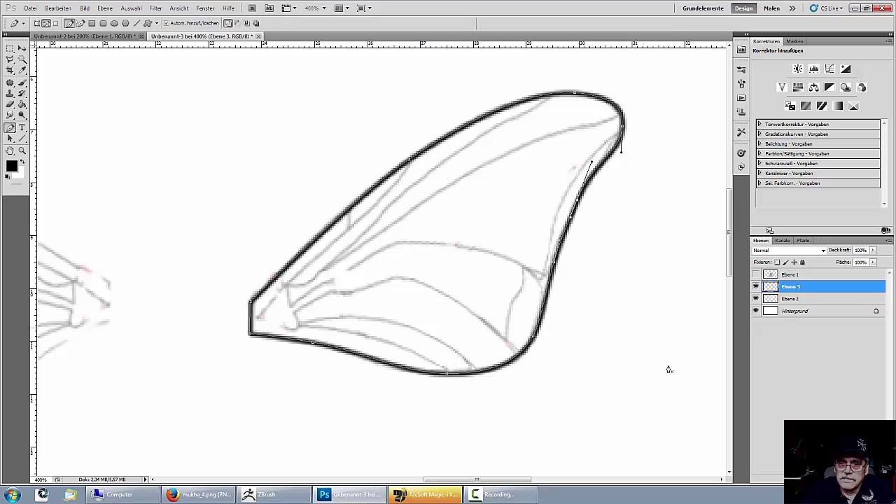
{"action": "left_click", "coordinate": [803, 240]}
{"action": "left_click", "coordinate": [762, 241]}
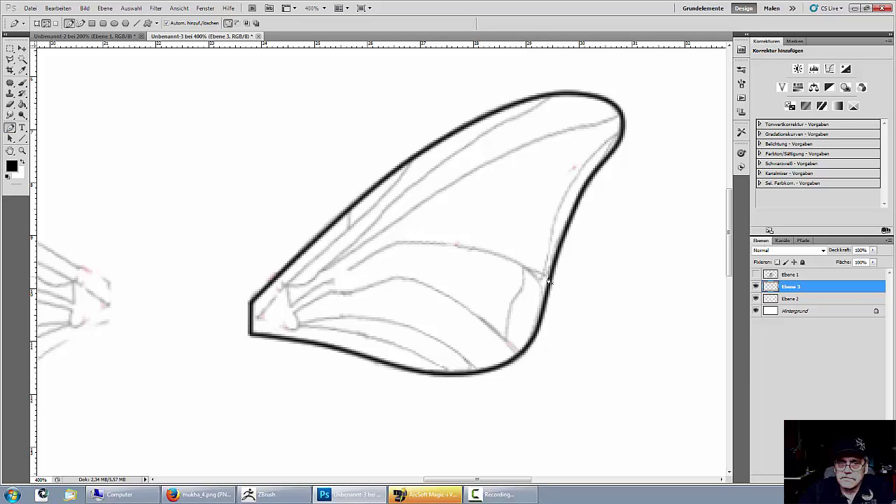
Step: Start a path along the main wing vein, then step back to remove it
{"action": "left_click_drag", "start_coordinate": [460, 244], "coordinate": [500, 250]}
{"action": "left_click", "coordinate": [338, 270]}
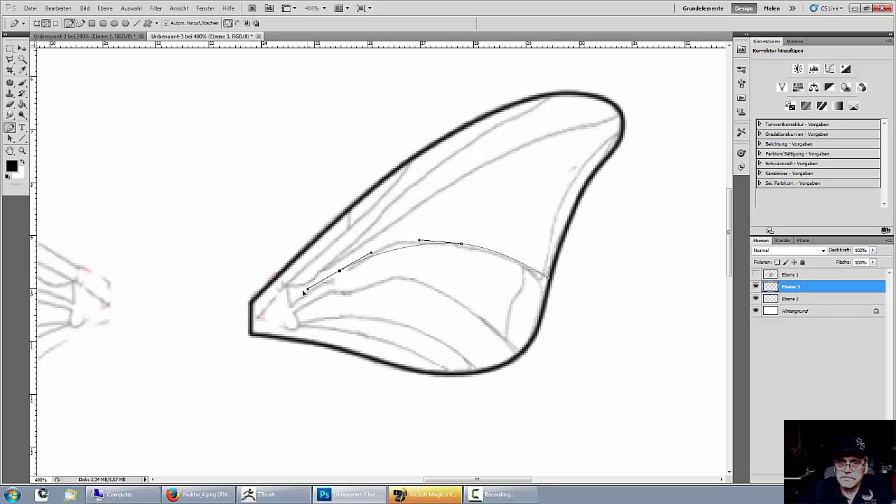
{"action": "left_click", "coordinate": [289, 297]}
{"action": "left_click", "coordinate": [259, 312]}
{"action": "mouse_move", "coordinate": [365, 263]}
{"action": "left_mouse_down"}
{"action": "mouse_move", "coordinate": [409, 249]}
{"action": "mouse_move", "coordinate": [549, 285]}
{"action": "left_mouse_up"}
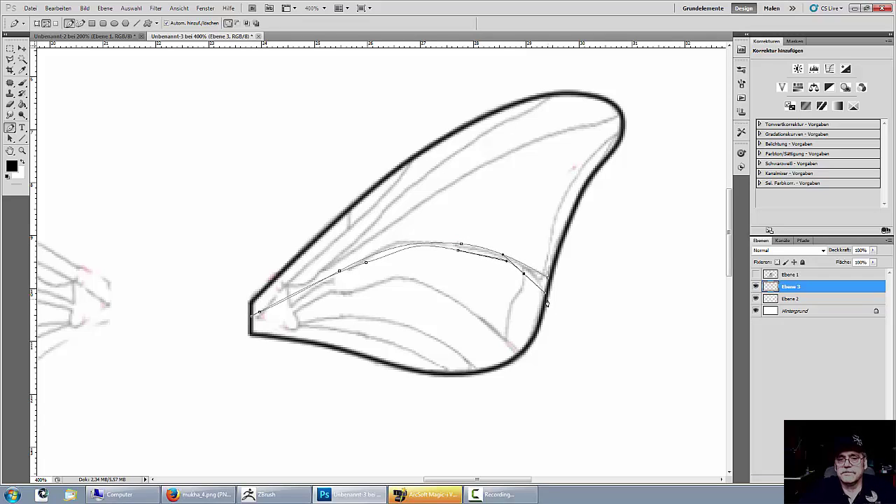
{"action": "key", "text": "Escape"}
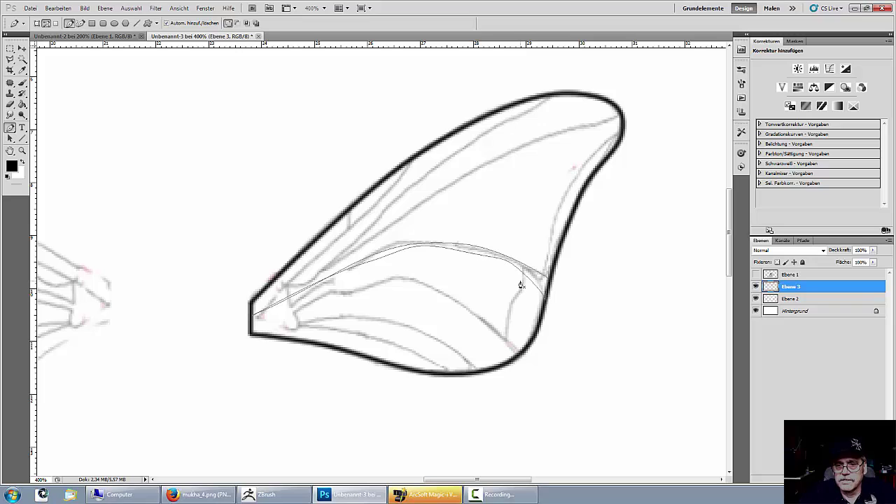
{"action": "key", "text": "ctrl+alt+z"}
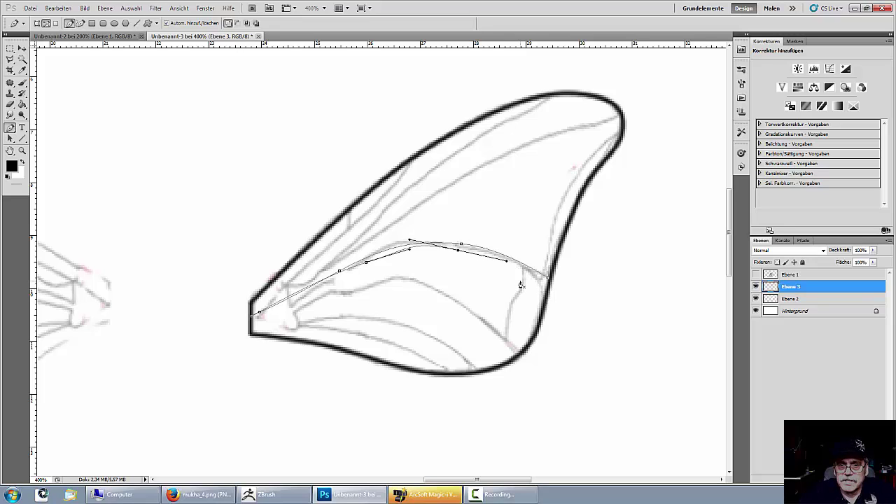
{"action": "key", "text": "ctrl+alt+z"}
{"action": "key", "text": "ctrl+alt+z"}
{"action": "key", "text": "ctrl+alt+z"}
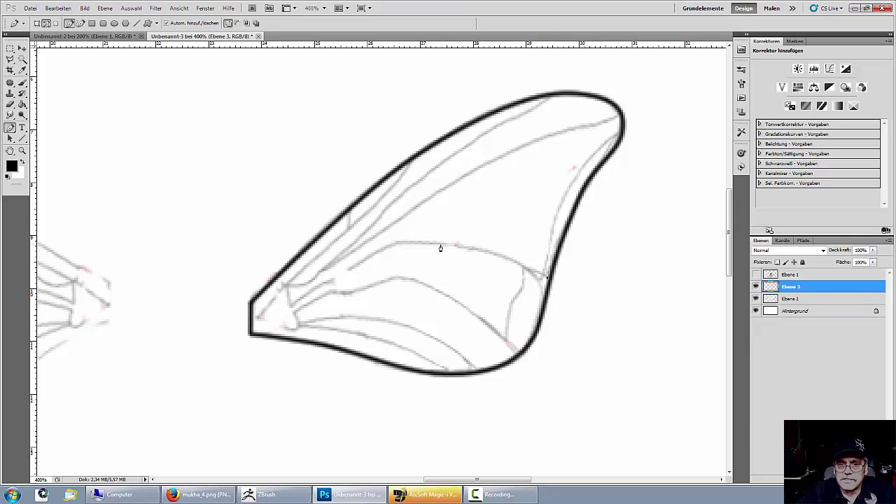
Step: Trace curved paths along the middle vein and the upper vein to the wing's corner
{"action": "left_click_drag", "start_coordinate": [442, 244], "coordinate": [485, 243]}
{"action": "left_click", "coordinate": [549, 279]}
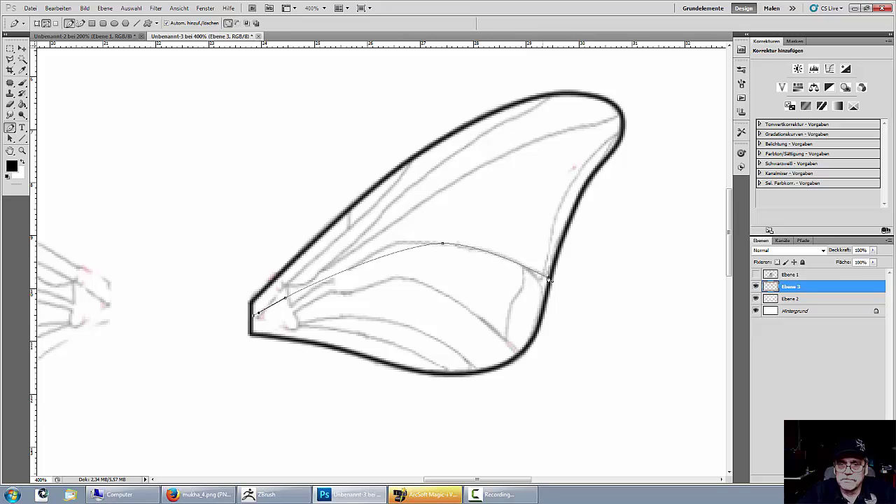
{"action": "left_click", "coordinate": [620, 133]}
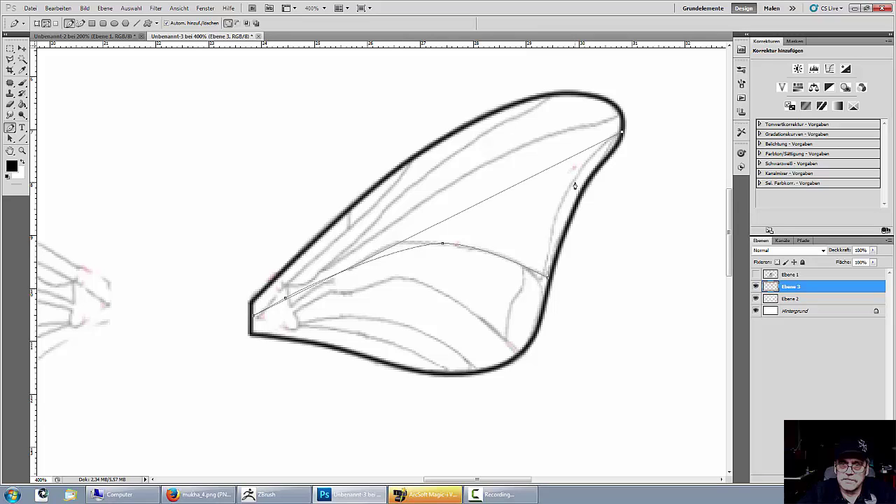
{"action": "key", "text": "Escape"}
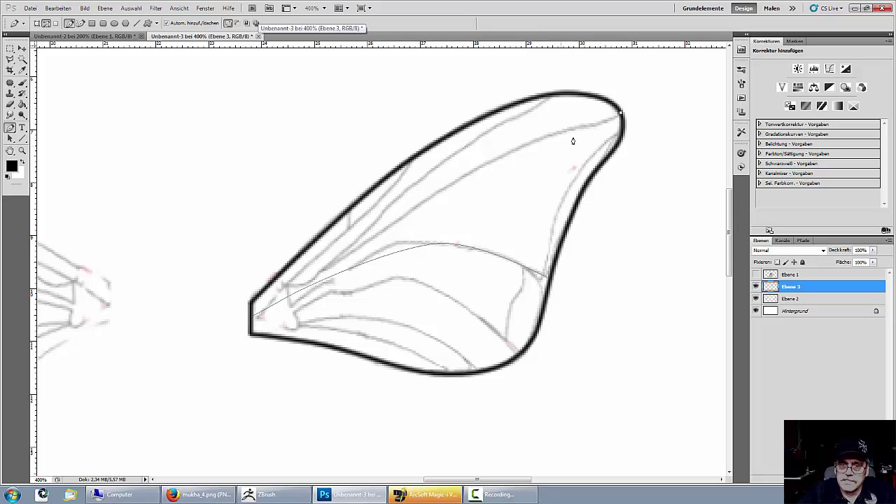
{"action": "left_click_drag", "start_coordinate": [594, 128], "coordinate": [571, 135]}
{"action": "left_click_drag", "start_coordinate": [460, 181], "coordinate": [417, 203]}
{"action": "left_click_drag", "start_coordinate": [333, 264], "coordinate": [312, 276]}
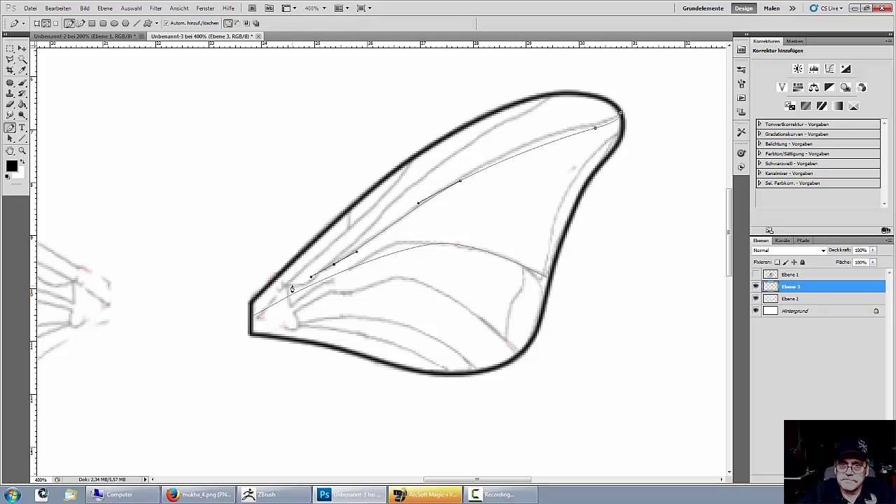
{"action": "left_click", "coordinate": [253, 315]}
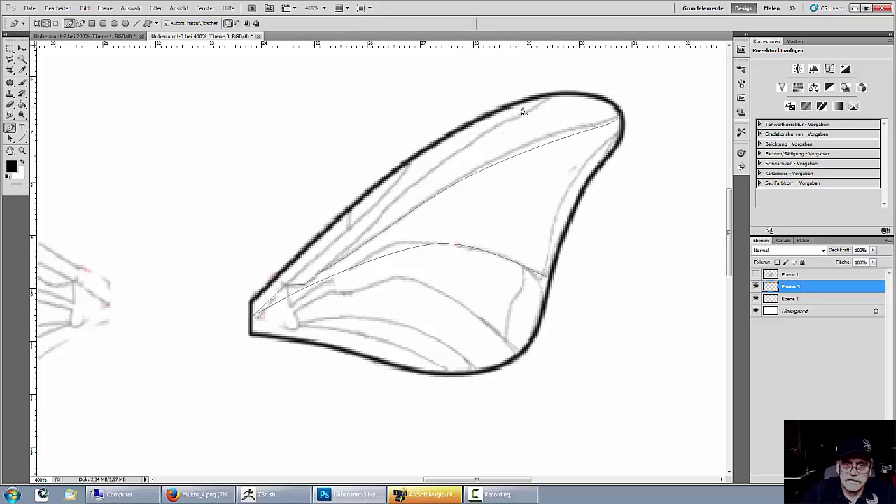
Step: Trace the leading-edge vein from the wing's top edge down to its base
{"action": "left_click", "coordinate": [550, 95]}
{"action": "left_click_drag", "start_coordinate": [452, 156], "coordinate": [439, 164]}
{"action": "mouse_move", "coordinate": [369, 229]}
{"action": "left_mouse_down"}
{"action": "mouse_move", "coordinate": [349, 246]}
{"action": "mouse_move", "coordinate": [387, 218]}
{"action": "left_mouse_up"}
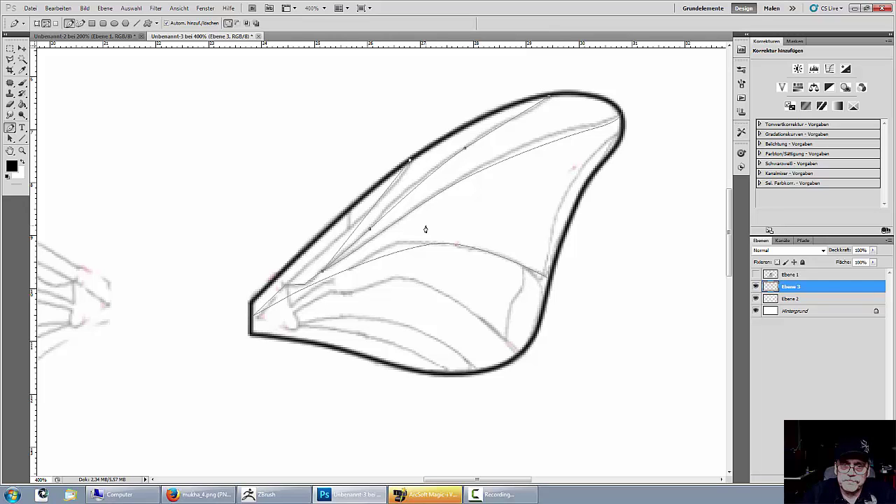
{"action": "key", "text": "ctrl+z"}
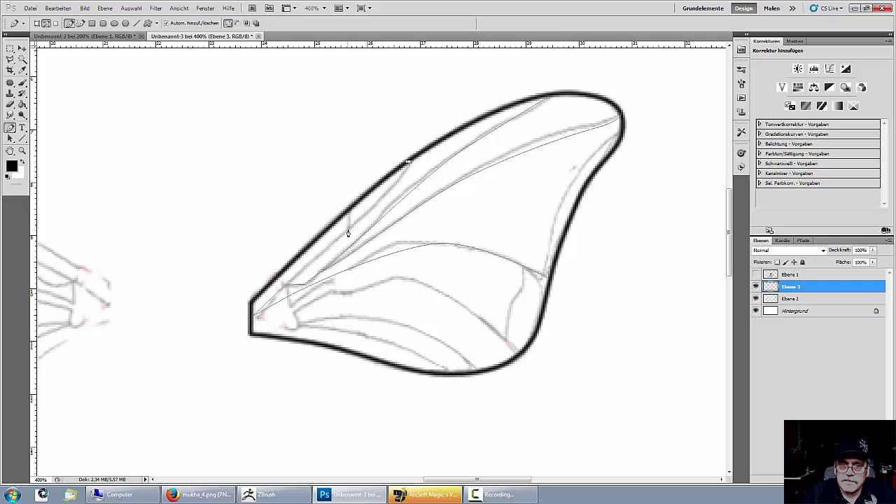
{"action": "left_click_drag", "start_coordinate": [285, 284], "coordinate": [308, 268]}
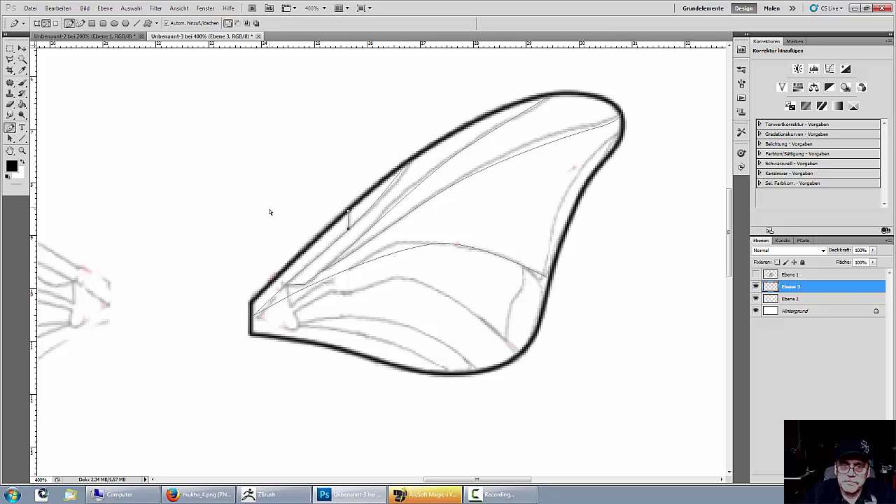
{"action": "left_click", "coordinate": [326, 279], "text": "ctrl"}
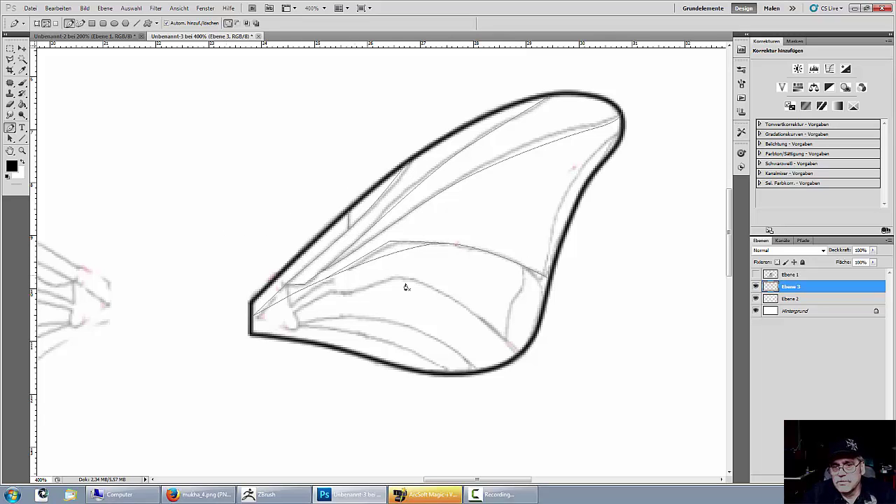
Step: Trace curved paths along the lower wing vein and the lower wing edge
{"action": "left_click_drag", "start_coordinate": [422, 287], "coordinate": [437, 283]}
{"action": "left_click_drag", "start_coordinate": [363, 288], "coordinate": [350, 290]}
{"action": "left_click_drag", "start_coordinate": [322, 294], "coordinate": [311, 300]}
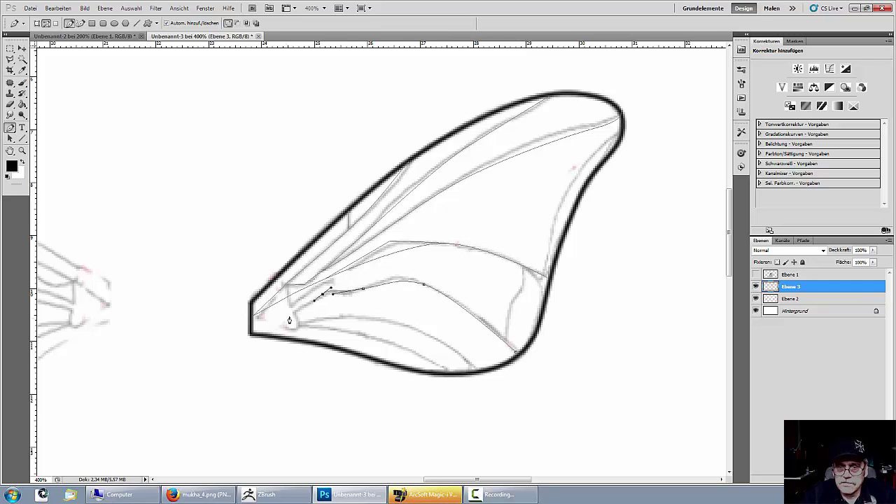
{"action": "left_click_drag", "start_coordinate": [272, 324], "coordinate": [252, 326]}
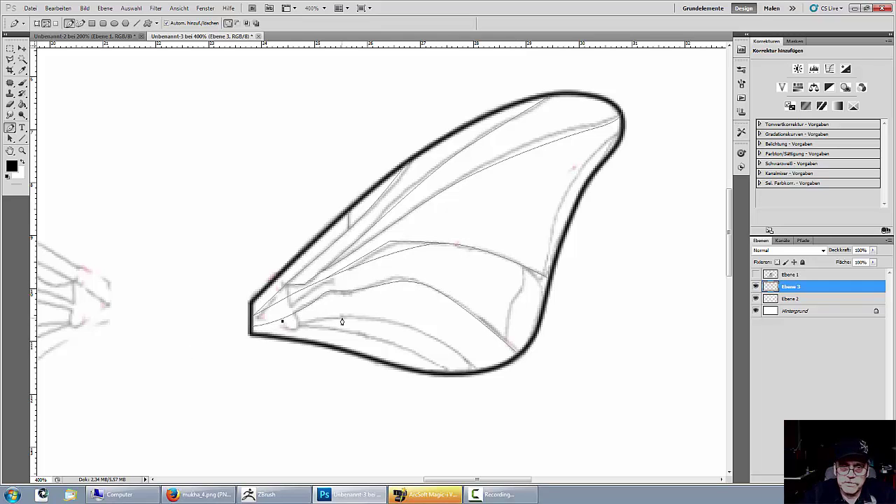
{"action": "left_click_drag", "start_coordinate": [414, 326], "coordinate": [467, 369]}
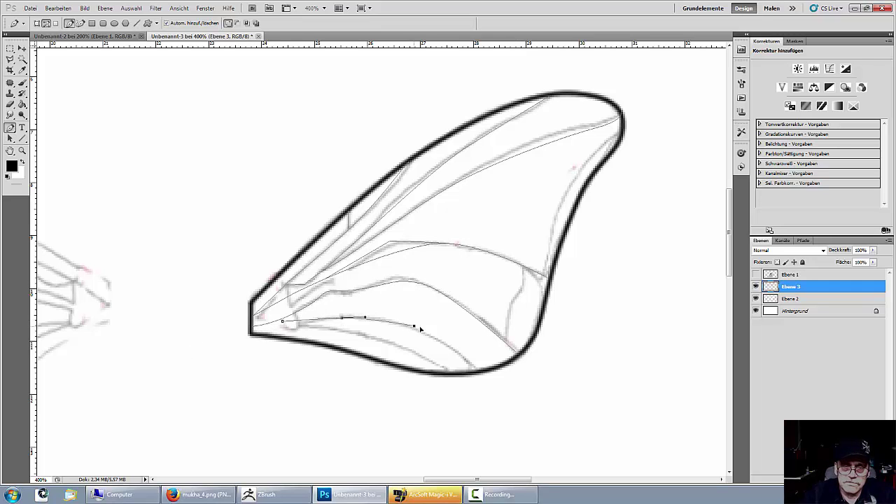
{"action": "left_click", "coordinate": [280, 322]}
{"action": "left_click_drag", "start_coordinate": [341, 330], "coordinate": [357, 334]}
{"action": "left_click_drag", "start_coordinate": [408, 348], "coordinate": [437, 364]}
{"action": "left_click", "coordinate": [447, 374]}
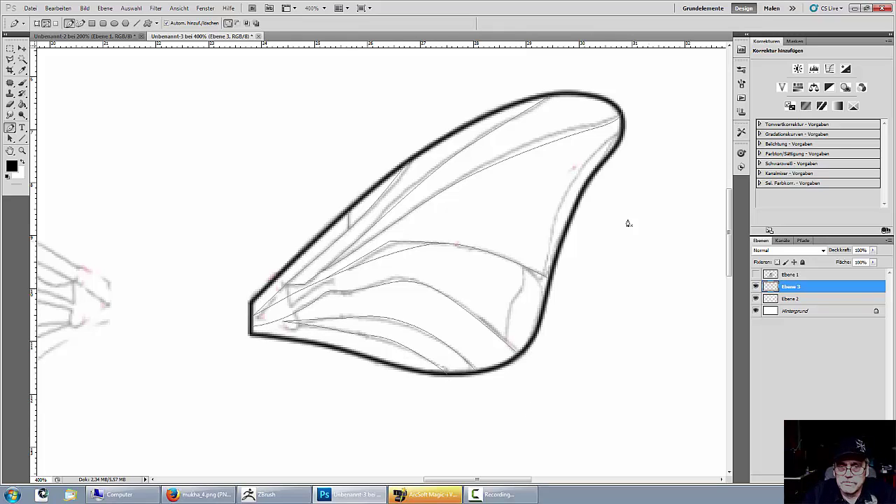
Step: Trace the vein along the inner right edge and the short vein down to the lower edge
{"action": "left_click_drag", "start_coordinate": [550, 201], "coordinate": [545, 231]}
{"action": "left_click_drag", "start_coordinate": [543, 270], "coordinate": [547, 294]}
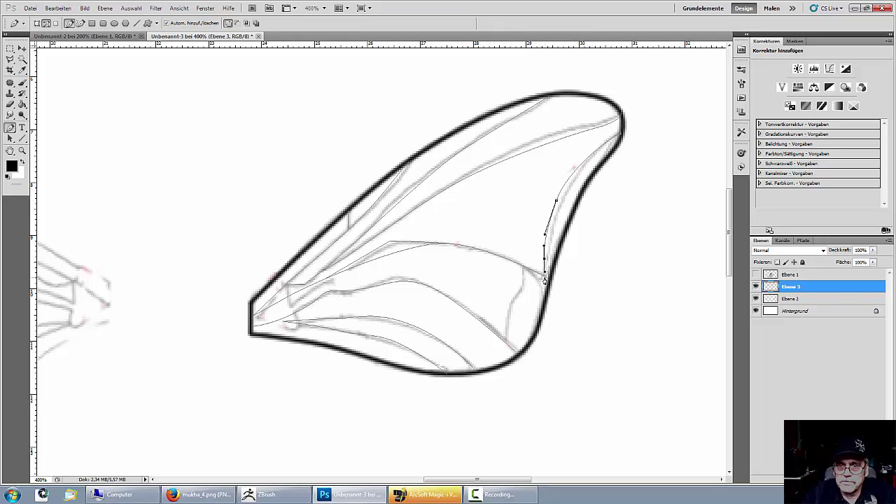
{"action": "left_click", "coordinate": [520, 279], "text": "ctrl"}
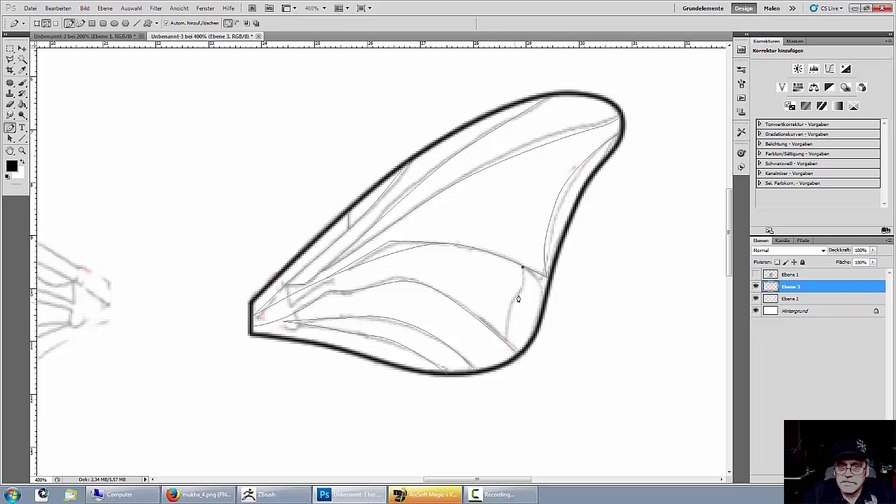
{"action": "left_click", "coordinate": [521, 286]}
{"action": "left_click", "coordinate": [508, 314]}
{"action": "left_click", "coordinate": [505, 342]}
Step: Stroke the traced vein paths with the black foreground colour
{"action": "right_click", "coordinate": [597, 302]}
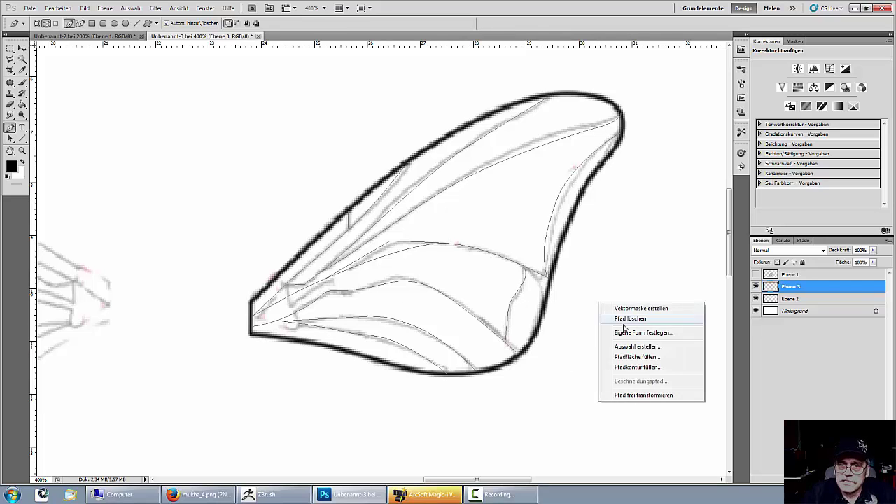
{"action": "left_click", "coordinate": [640, 344]}
{"action": "left_click", "coordinate": [513, 166]}
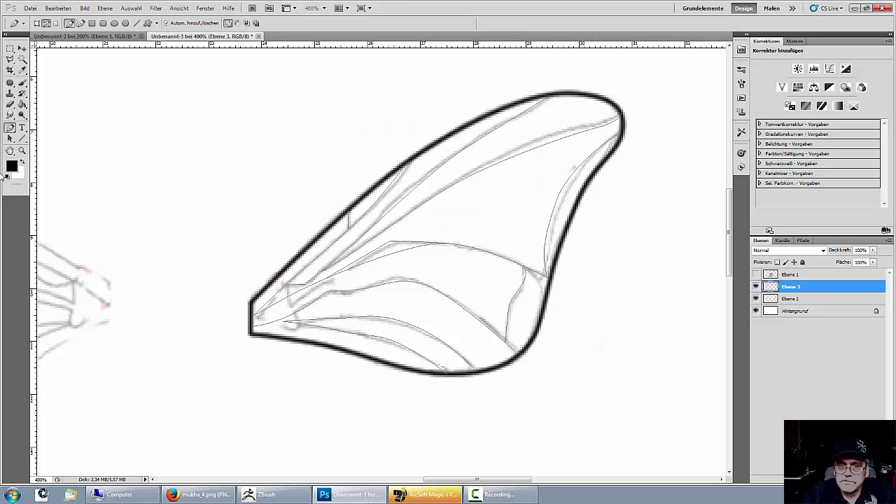
{"action": "right_click", "coordinate": [379, 250]}
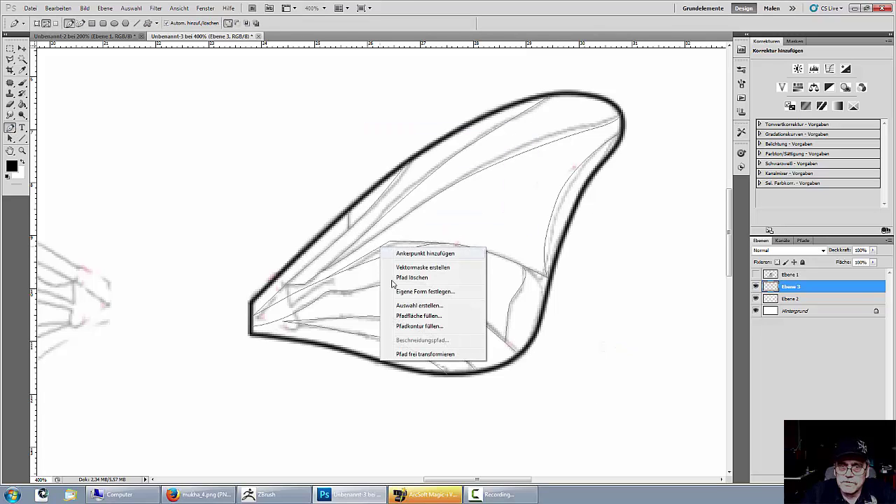
{"action": "left_click", "coordinate": [420, 326]}
{"action": "left_click", "coordinate": [517, 168]}
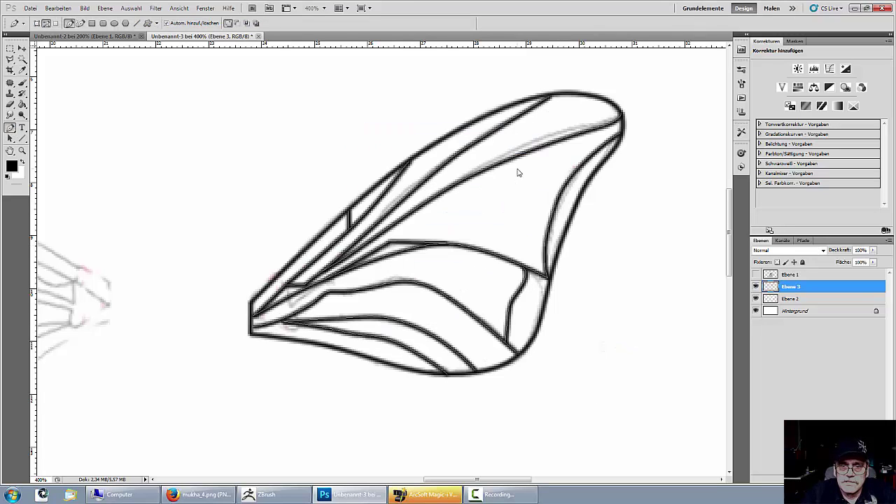
Step: Fill the wing's top-right tip path solid black, then deselect the work path
{"action": "left_click", "coordinate": [802, 240]}
{"action": "left_click", "coordinate": [814, 316]}
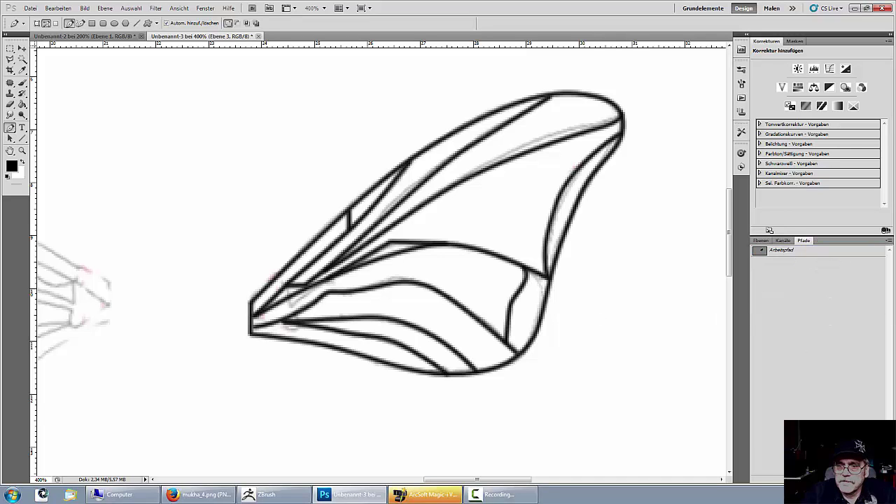
{"action": "left_click", "coordinate": [510, 265]}
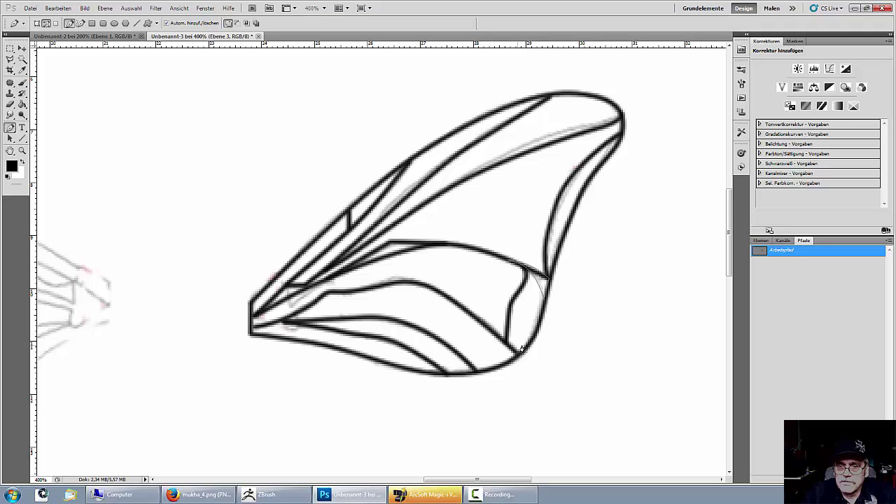
{"action": "right_click", "coordinate": [543, 293]}
{"action": "left_click", "coordinate": [553, 346]}
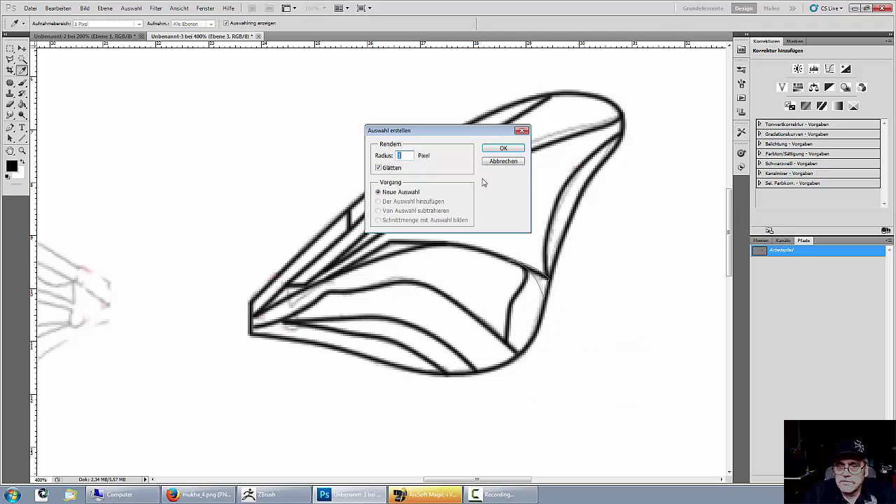
{"action": "left_click", "coordinate": [510, 162]}
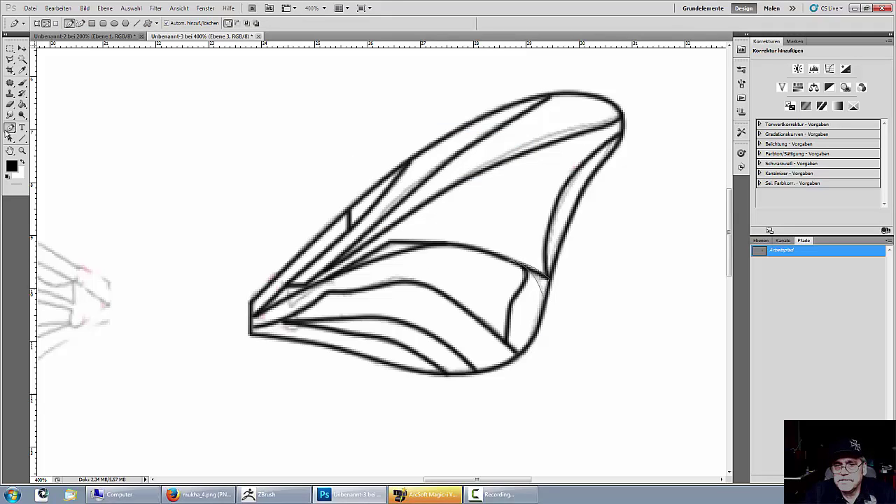
{"action": "right_click", "coordinate": [536, 284]}
{"action": "left_click", "coordinate": [575, 334]}
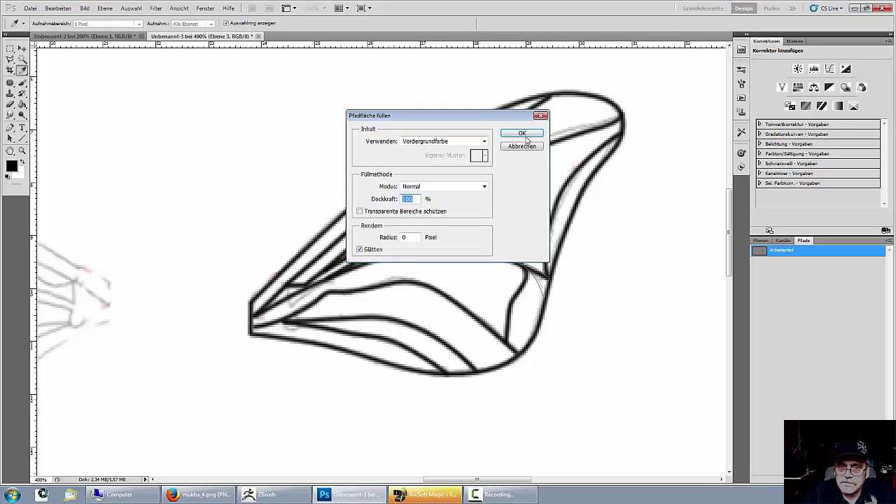
{"action": "left_click", "coordinate": [523, 134]}
{"action": "key", "text": "Escape"}
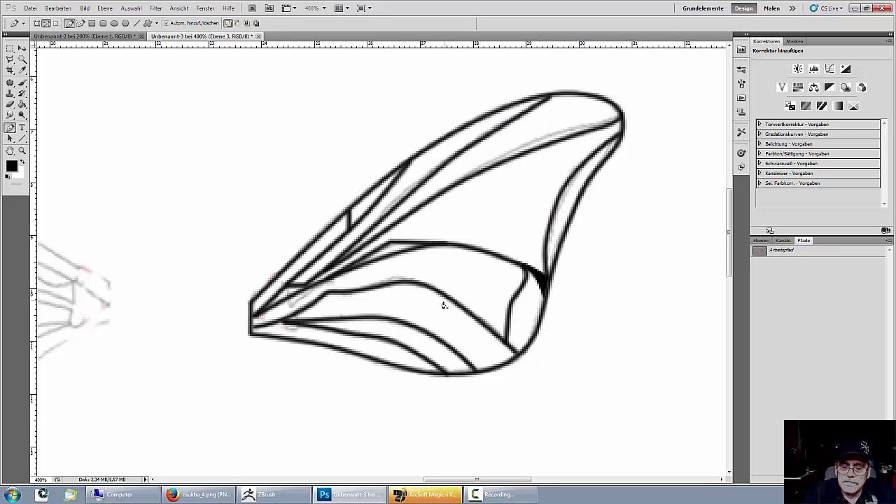
Step: Draw a short path along the lower right vein and stroke it dark
{"action": "left_click", "coordinate": [508, 355]}
{"action": "left_click", "coordinate": [466, 310]}
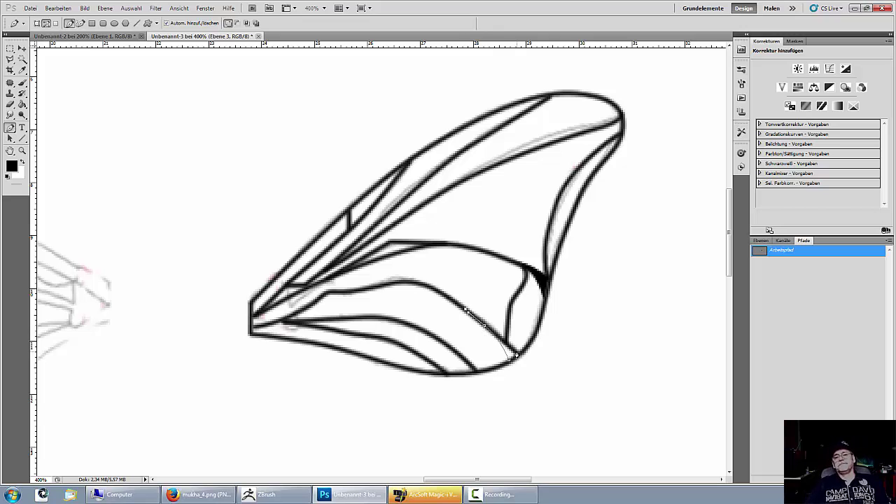
{"action": "right_click", "coordinate": [513, 355]}
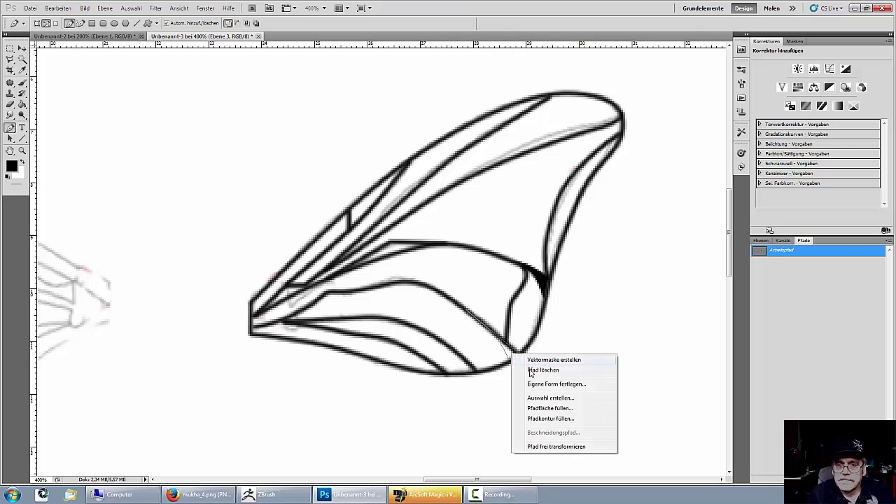
{"action": "left_click", "coordinate": [551, 398]}
{"action": "left_click", "coordinate": [506, 162]}
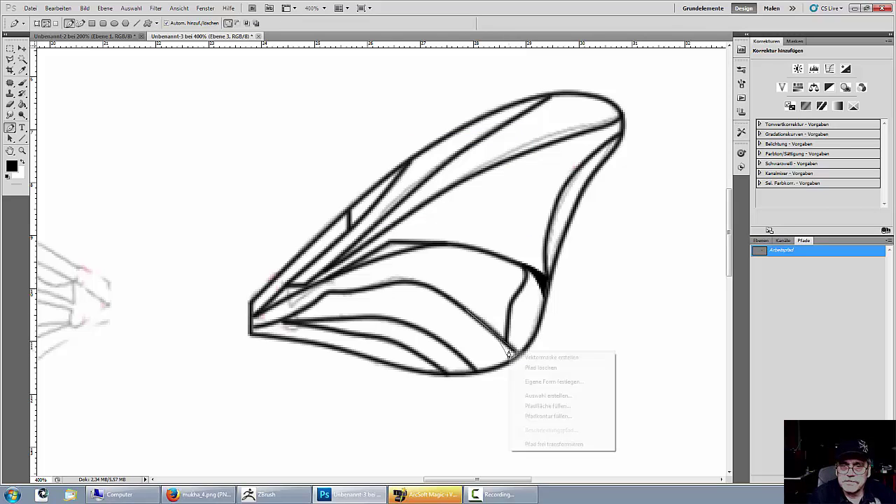
{"action": "left_click", "coordinate": [548, 415]}
{"action": "left_click", "coordinate": [526, 167]}
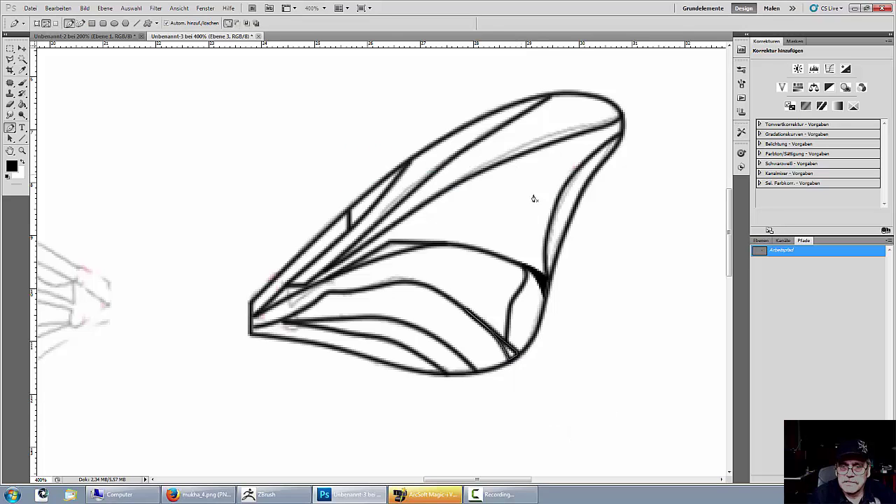
Step: Fill the new vein segment's area black and hide the work path outline
{"action": "right_click", "coordinate": [513, 355]}
{"action": "left_click", "coordinate": [553, 407]}
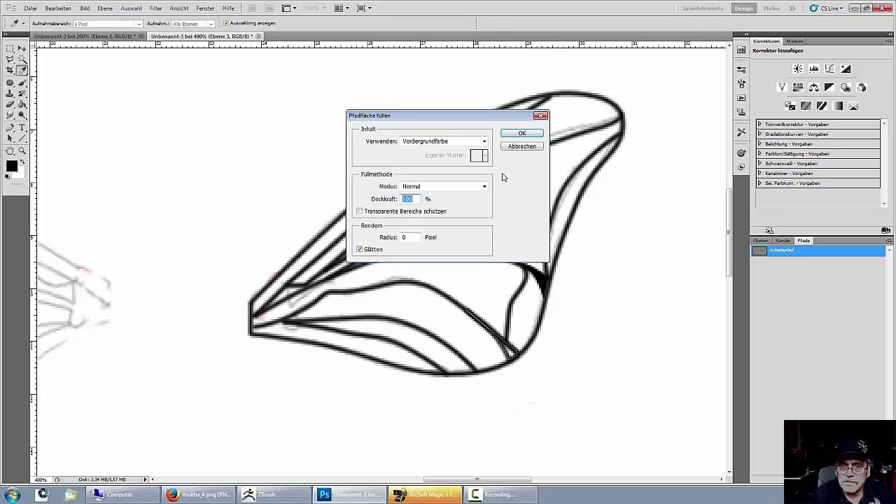
{"action": "left_click", "coordinate": [522, 135]}
{"action": "left_click", "coordinate": [777, 433]}
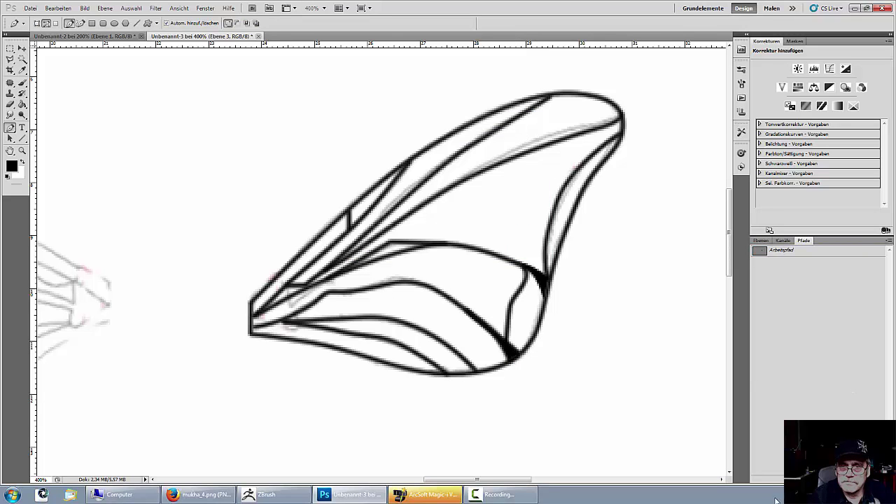
Step: Brush over the right outline, tip, upper veins and base corner, then select Ebene 3's strokes
{"action": "key", "text": "b"}
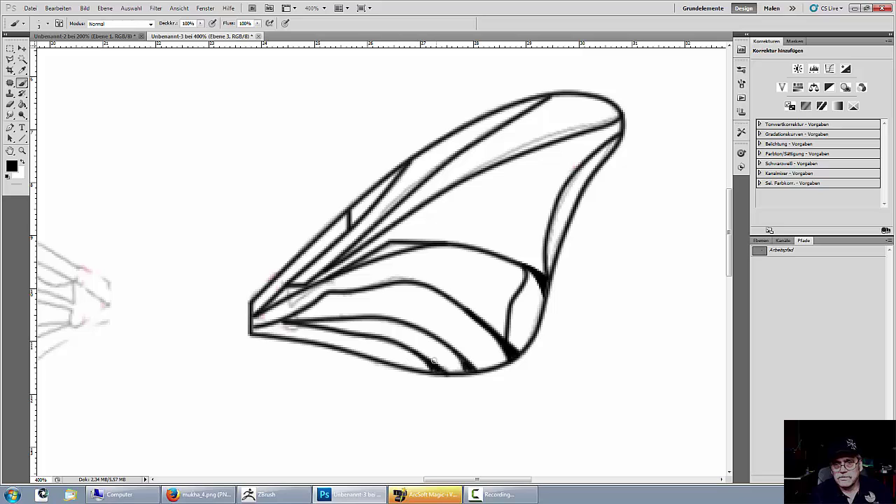
{"action": "left_click_drag", "start_coordinate": [550, 257], "coordinate": [548, 224]}
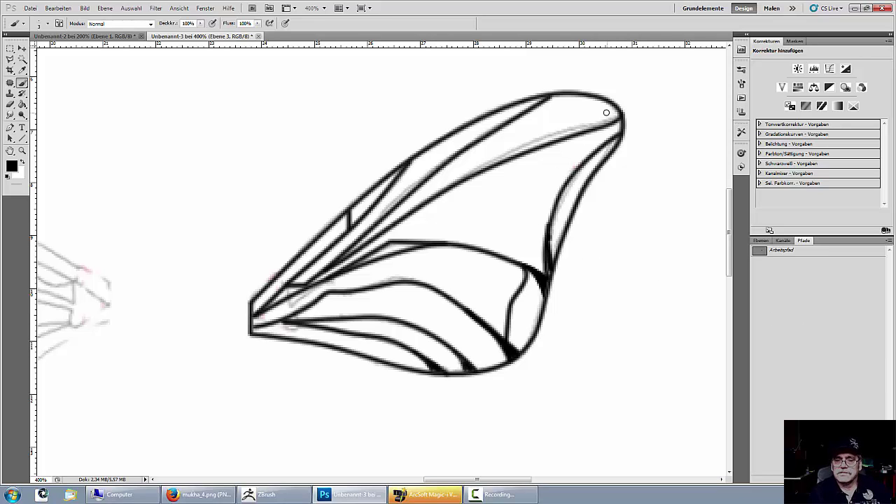
{"action": "left_click_drag", "start_coordinate": [613, 113], "coordinate": [595, 125]}
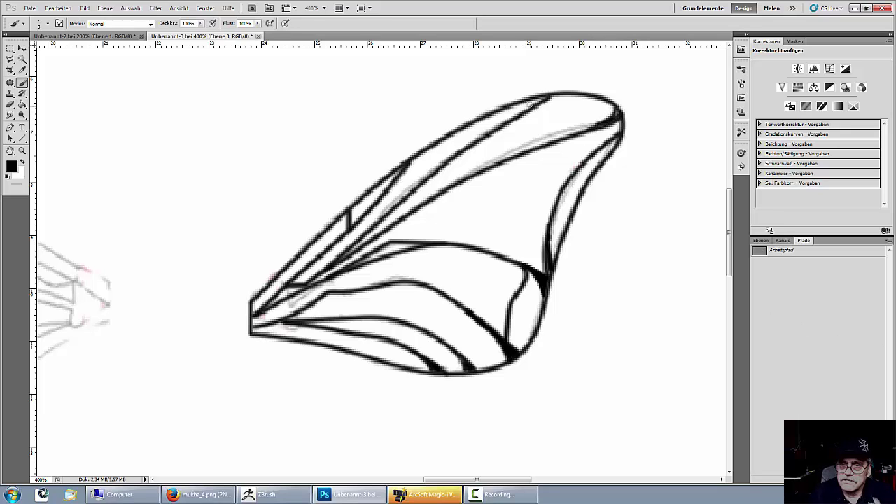
{"action": "left_click_drag", "start_coordinate": [519, 112], "coordinate": [553, 94]}
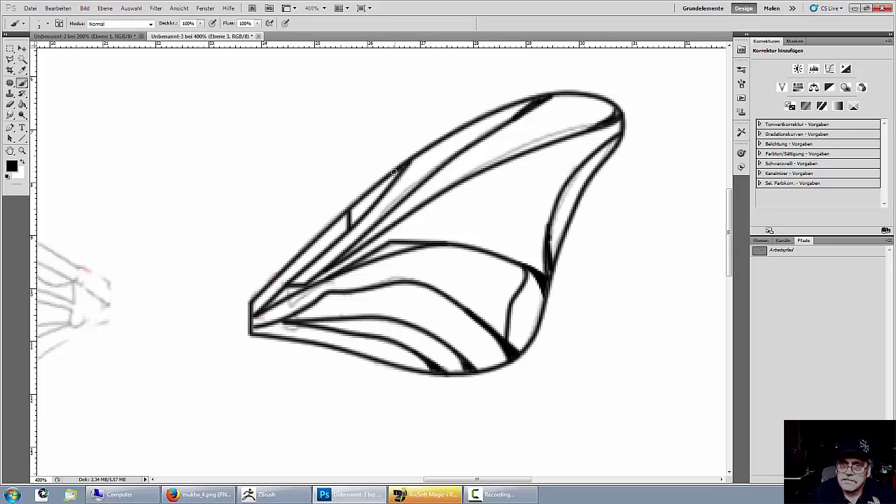
{"action": "left_click_drag", "start_coordinate": [394, 172], "coordinate": [401, 167]}
{"action": "mouse_move", "coordinate": [292, 323]}
{"action": "left_mouse_down"}
{"action": "mouse_move", "coordinate": [256, 331]}
{"action": "mouse_move", "coordinate": [254, 318]}
{"action": "left_mouse_up"}
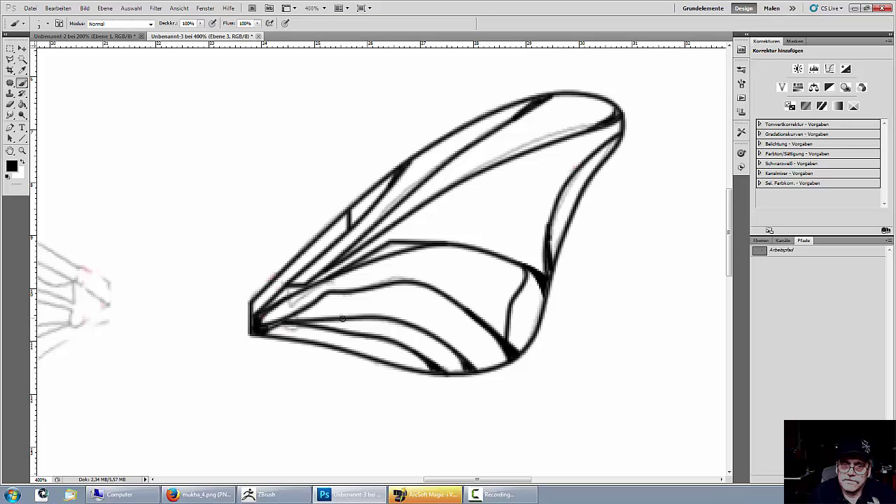
{"action": "left_click", "coordinate": [760, 240]}
{"action": "left_click", "coordinate": [771, 288], "text": "ctrl"}
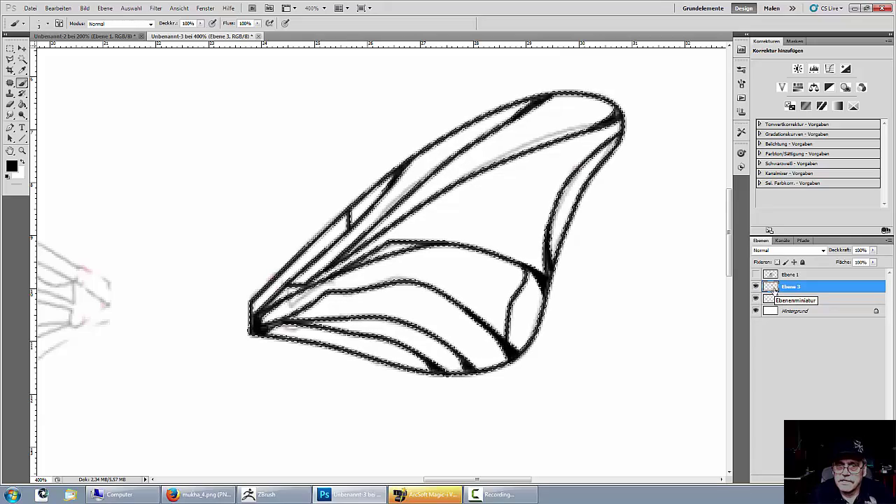
Step: Trace a curved pen path from the wing's top-right tip along the lower edge to the base
{"action": "key", "text": "ctrl+d"}
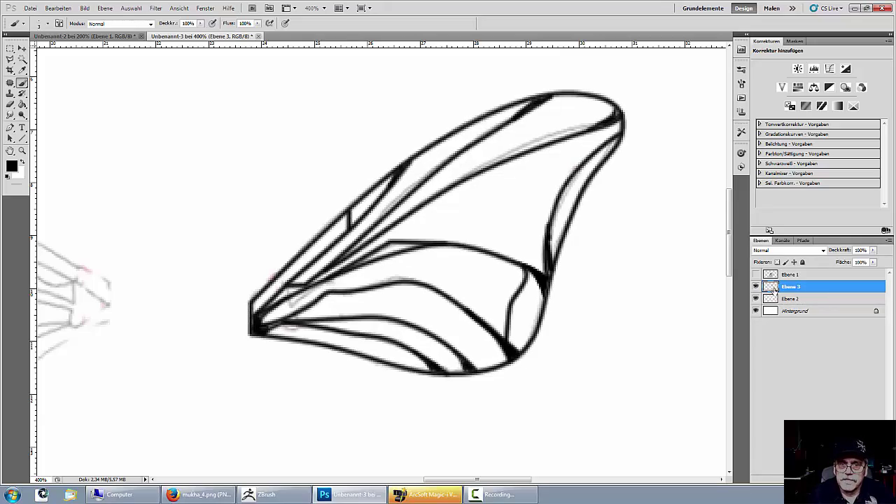
{"action": "left_click", "coordinate": [9, 128]}
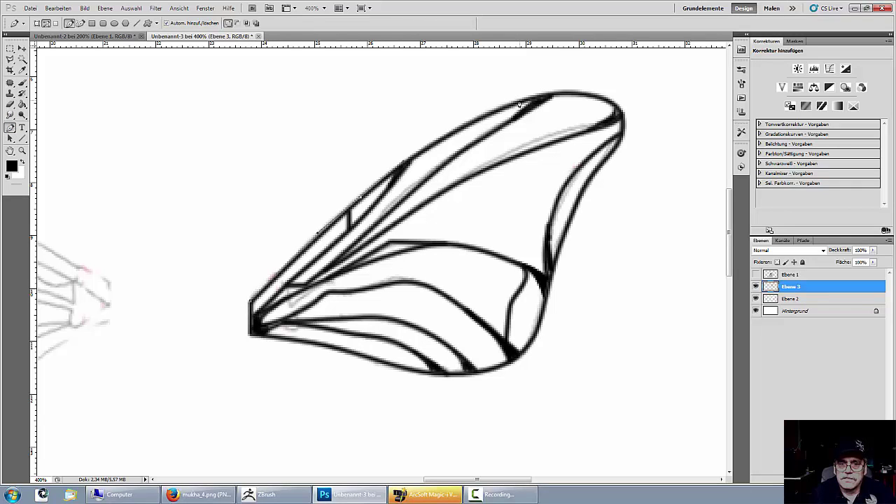
{"action": "left_click_drag", "start_coordinate": [617, 105], "coordinate": [622, 140]}
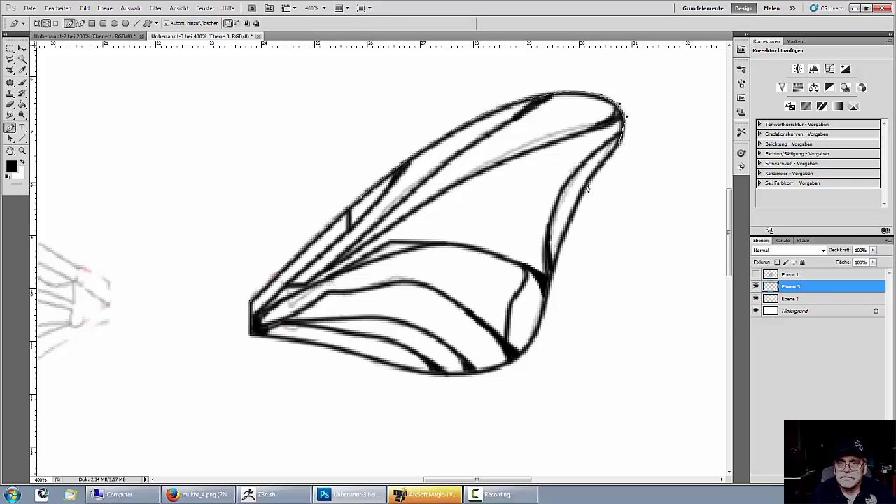
{"action": "left_click_drag", "start_coordinate": [523, 353], "coordinate": [506, 366]}
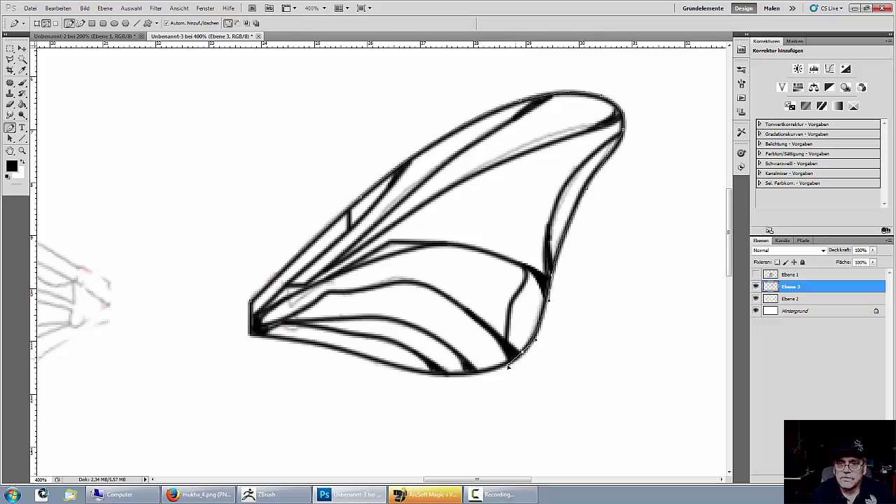
{"action": "left_click_drag", "start_coordinate": [428, 375], "coordinate": [400, 371]}
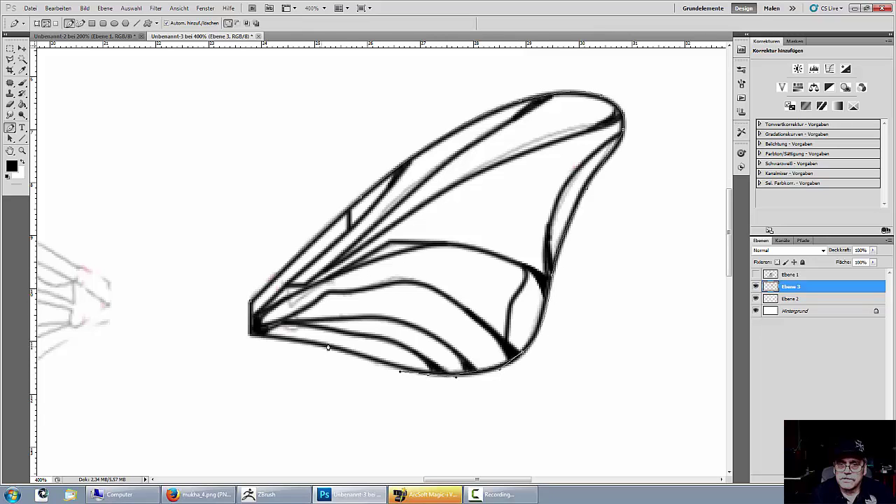
{"action": "left_click", "coordinate": [252, 335]}
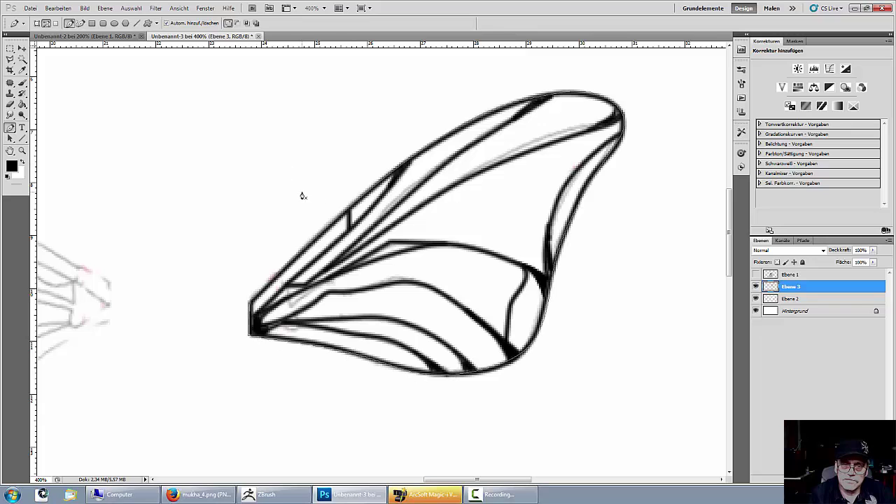
{"action": "left_click", "coordinate": [23, 83]}
{"action": "right_click", "coordinate": [329, 174]}
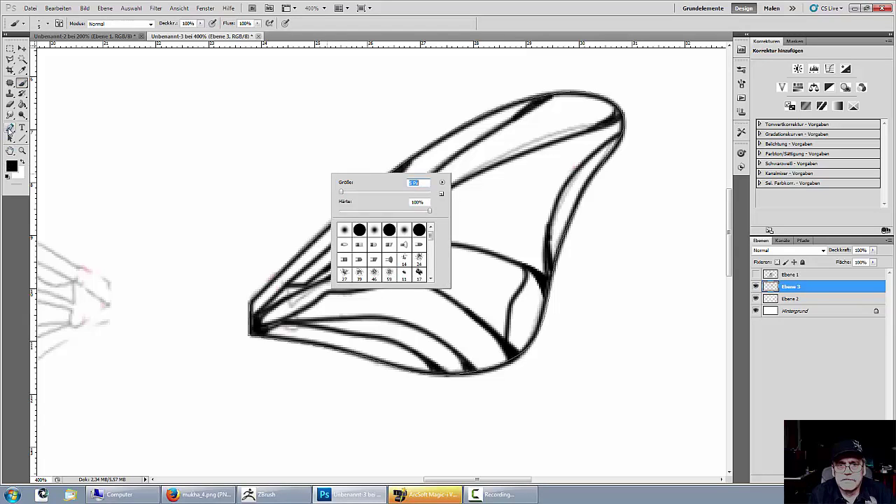
Step: Try a solid black fill and a thick stroke along the traced path, undoing both
{"action": "left_click", "coordinate": [10, 128]}
{"action": "right_click", "coordinate": [245, 180]}
{"action": "left_click", "coordinate": [280, 235]}
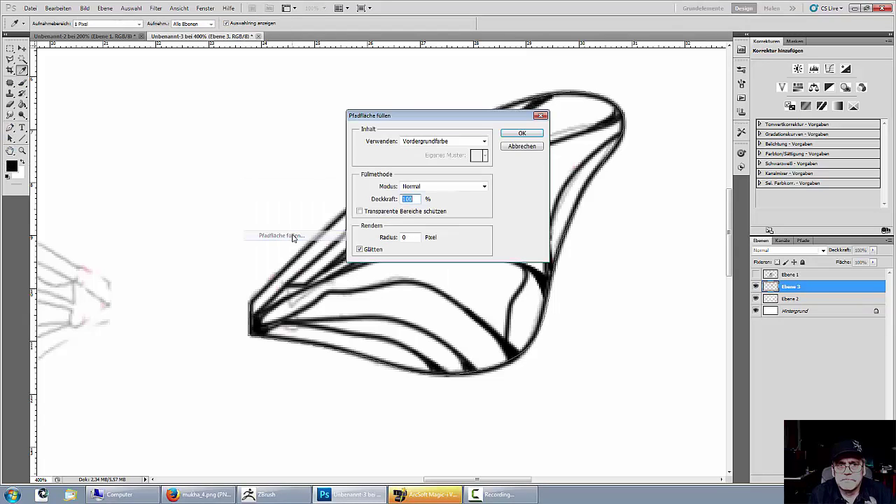
{"action": "left_click", "coordinate": [520, 134]}
{"action": "key", "text": "ctrl+z"}
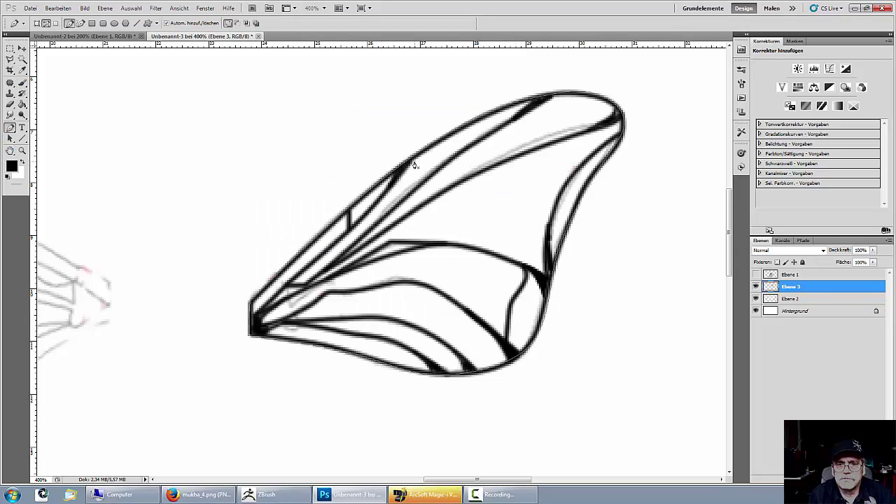
{"action": "right_click", "coordinate": [404, 163]}
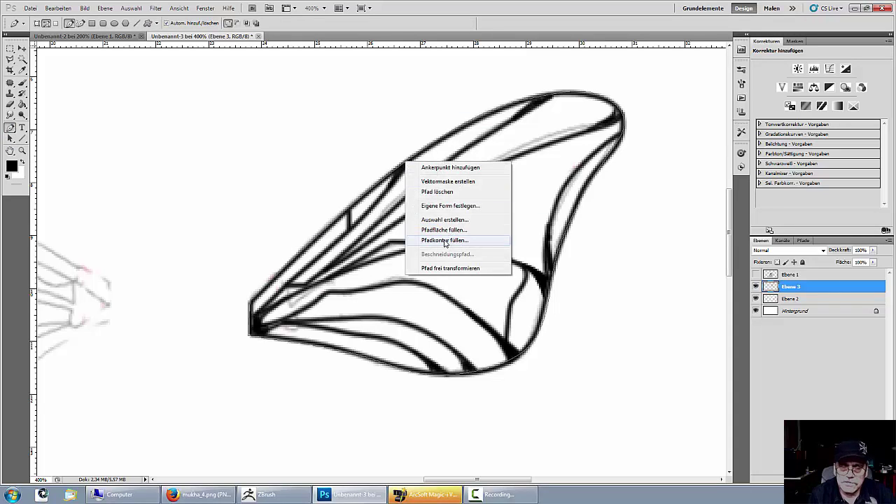
{"action": "left_click", "coordinate": [448, 240]}
{"action": "left_click", "coordinate": [519, 170]}
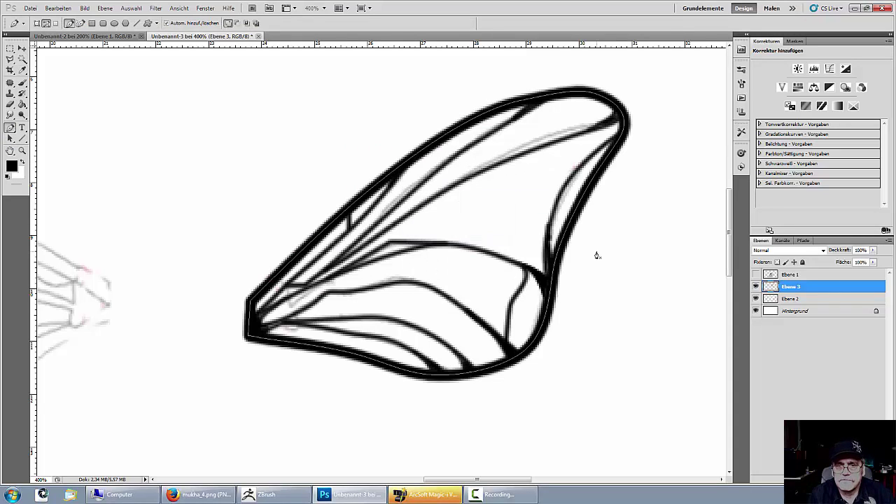
{"action": "key", "text": "ctrl+z"}
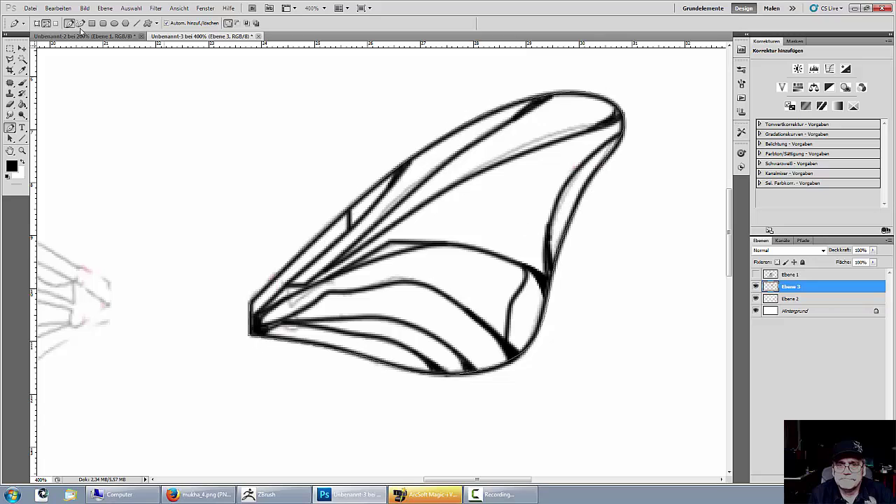
Step: Reduce the brush size, stroke a thin black outline along the path, and hide it
{"action": "key", "text": "b"}
{"action": "right_click", "coordinate": [380, 151]}
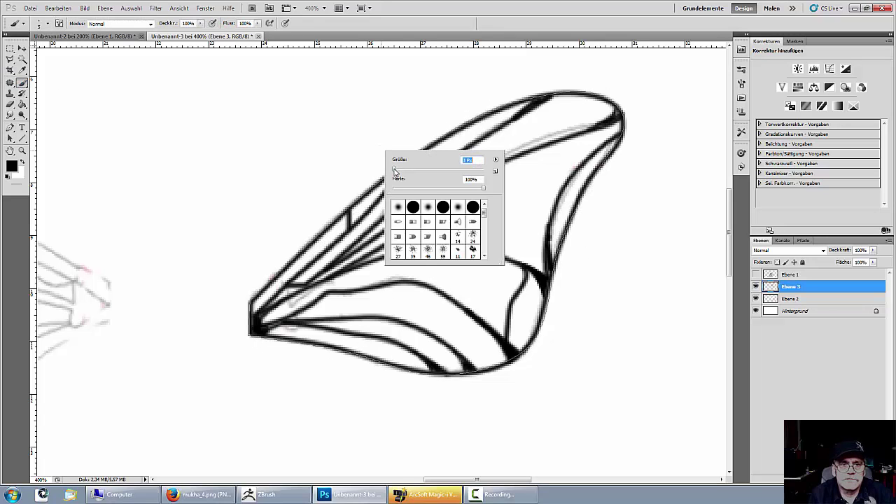
{"action": "left_click", "coordinate": [10, 128]}
{"action": "right_click", "coordinate": [294, 135]}
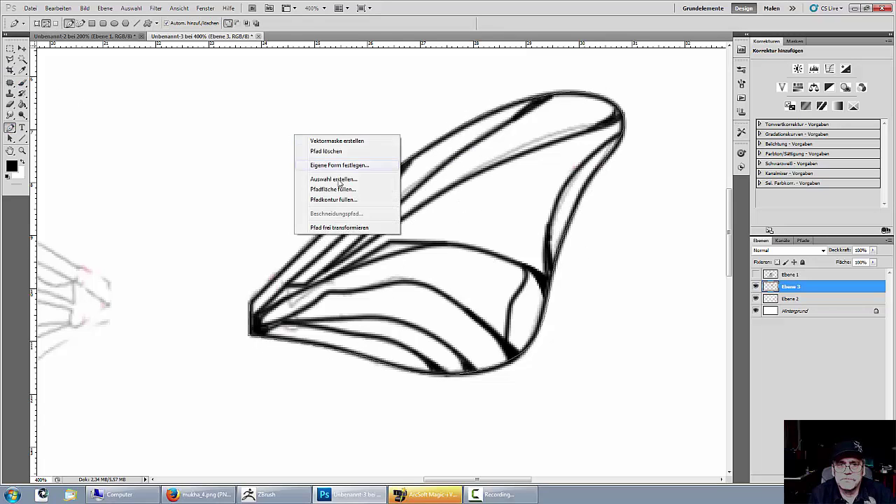
{"action": "left_click", "coordinate": [347, 201]}
{"action": "left_click", "coordinate": [515, 170]}
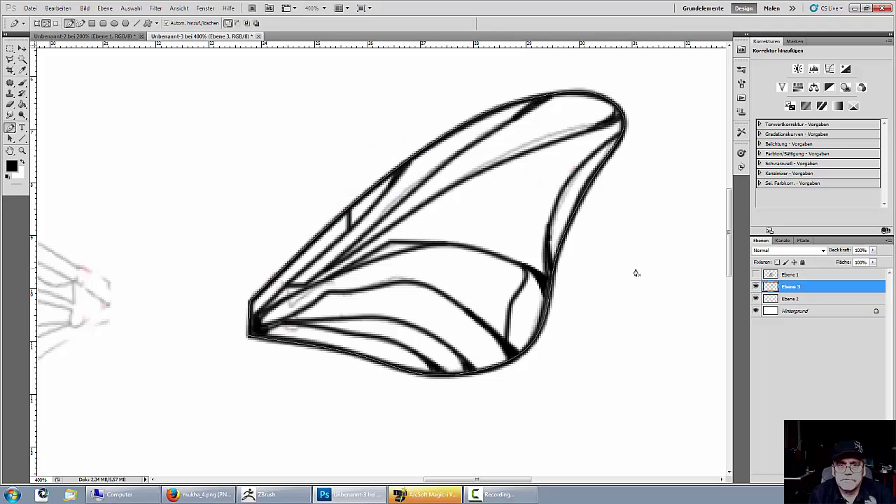
{"action": "left_click", "coordinate": [803, 240]}
{"action": "left_click", "coordinate": [812, 326]}
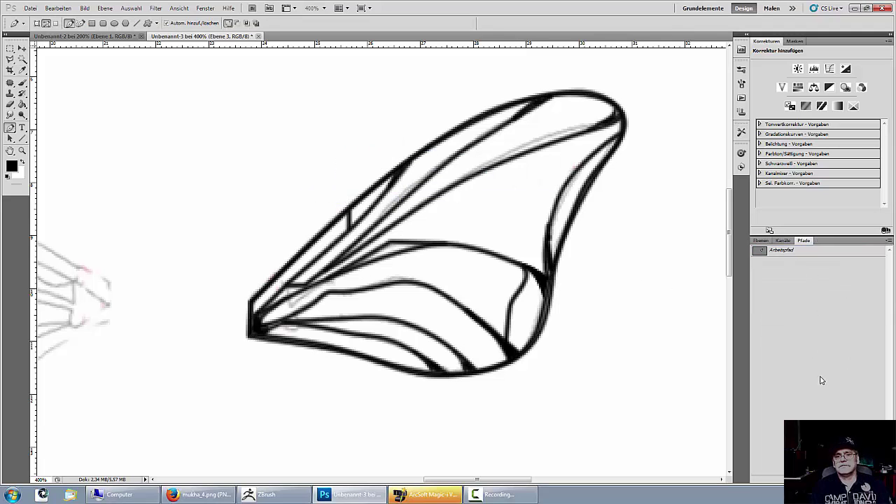
Step: Delete sketch layer Ebene 2, show fly layer Ebene 1, and zoom out to 66.7%
{"action": "left_click", "coordinate": [760, 240]}
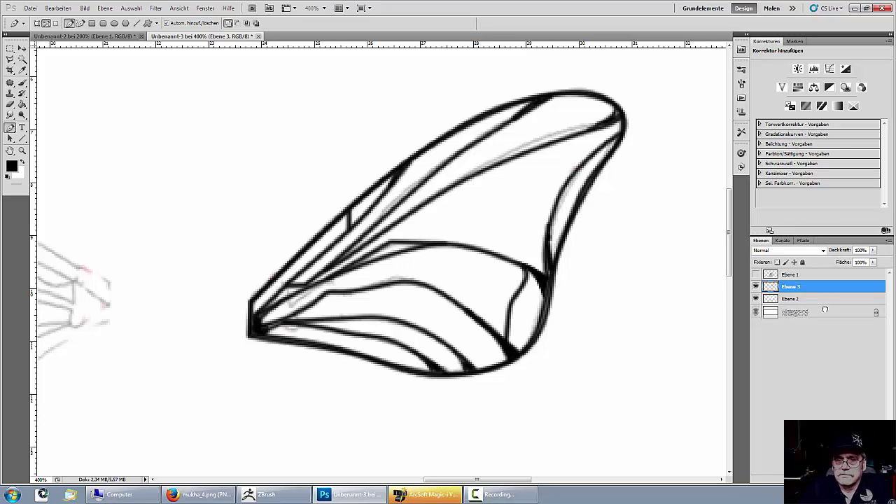
{"action": "left_click_drag", "start_coordinate": [790, 298], "coordinate": [884, 476]}
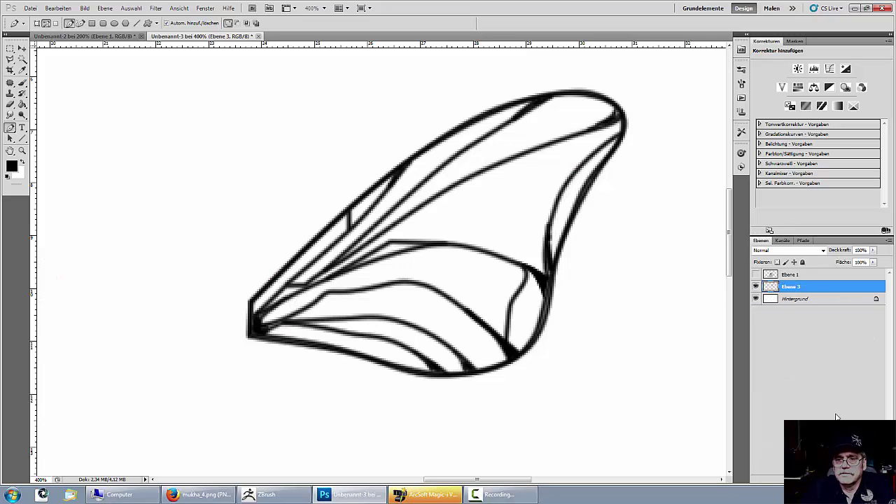
{"action": "left_click", "coordinate": [756, 274]}
{"action": "key", "text": "ctrl+minus"}
{"action": "key", "text": "ctrl+minus"}
{"action": "key", "text": "ctrl+minus"}
{"action": "key", "text": "ctrl+minus"}
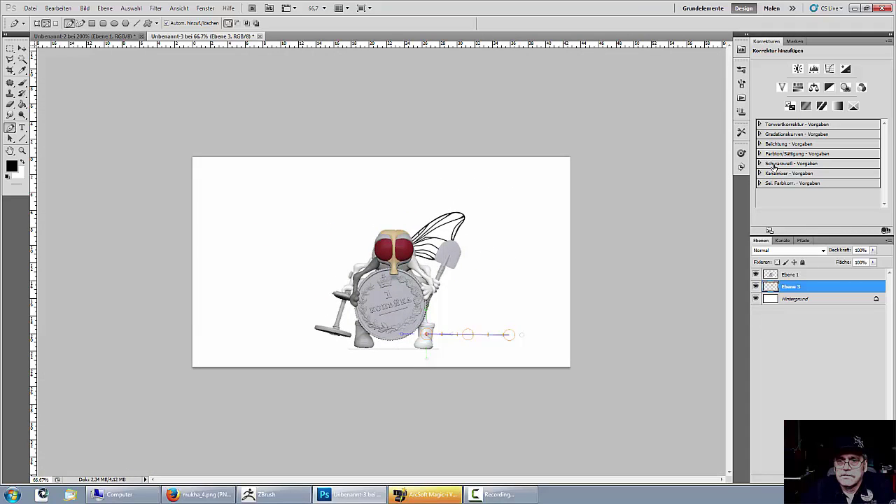
Step: Open the Open-file dialog twice and dismiss it both times
{"action": "left_click", "coordinate": [30, 7]}
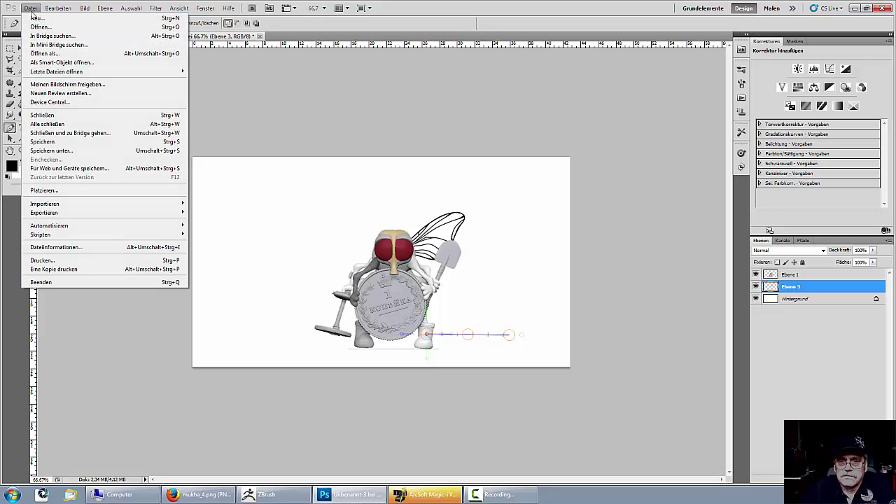
{"action": "left_click", "coordinate": [42, 24]}
{"action": "left_click", "coordinate": [866, 390]}
{"action": "left_click", "coordinate": [30, 8]}
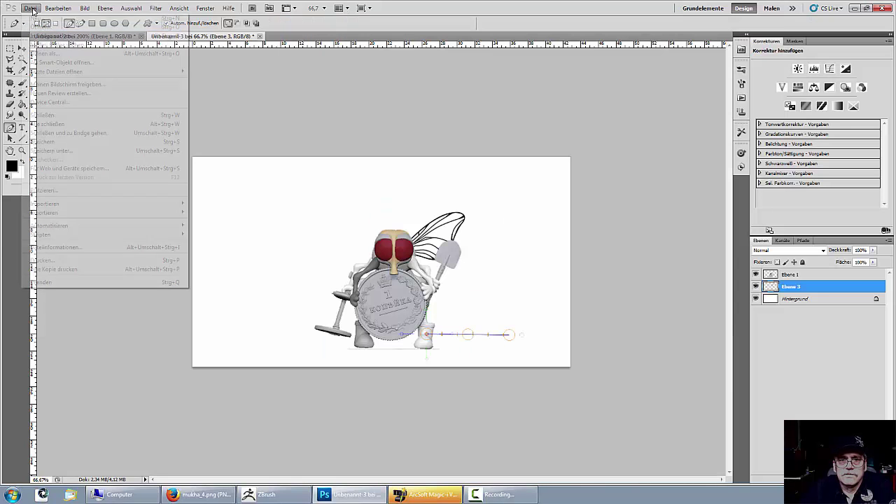
{"action": "left_click", "coordinate": [42, 24]}
{"action": "left_click", "coordinate": [886, 26]}
Step: Create new document Unbenannt-4 at 500 by 500 pixels
{"action": "left_click", "coordinate": [30, 8]}
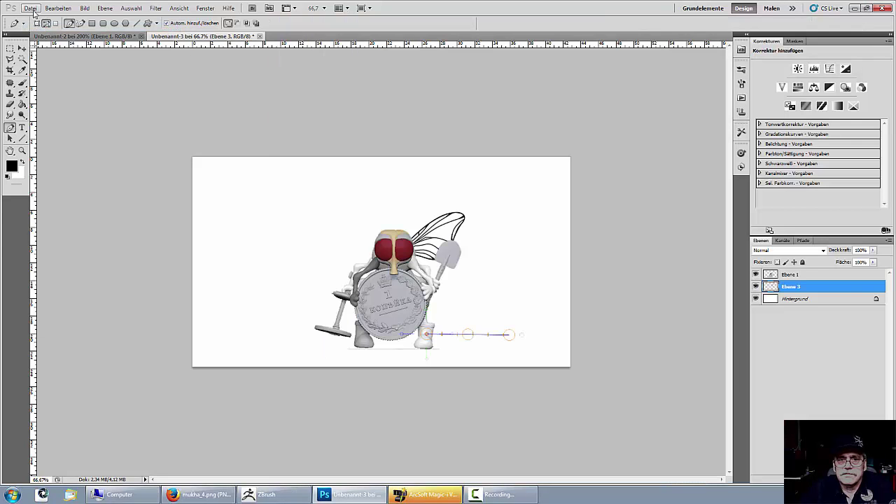
{"action": "left_click", "coordinate": [40, 15]}
{"action": "key", "text": "Tab"}
{"action": "key", "text": "Tab"}
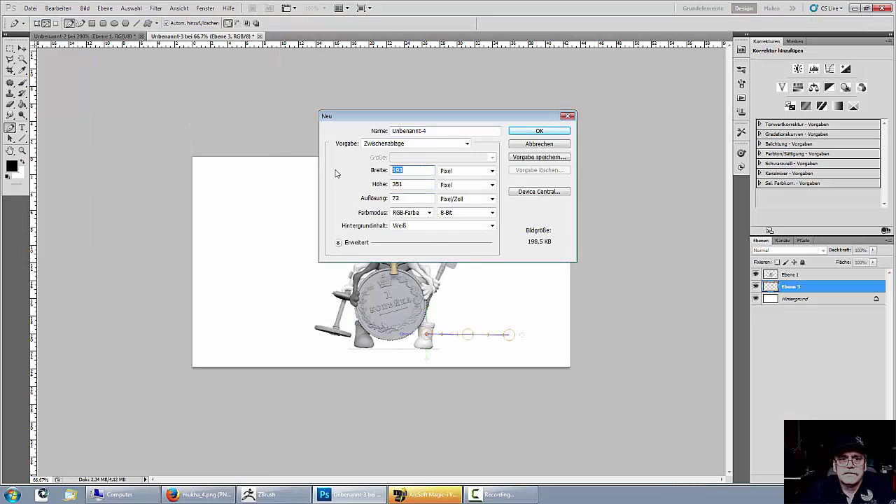
{"action": "type", "text": "500"}
{"action": "key", "text": "Tab"}
{"action": "type", "text": "5"}
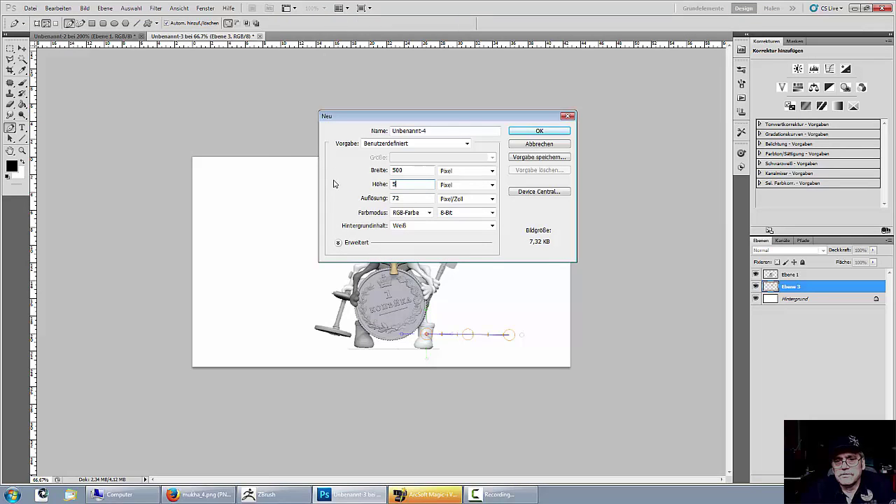
{"action": "type", "text": "00"}
{"action": "left_click", "coordinate": [540, 132]}
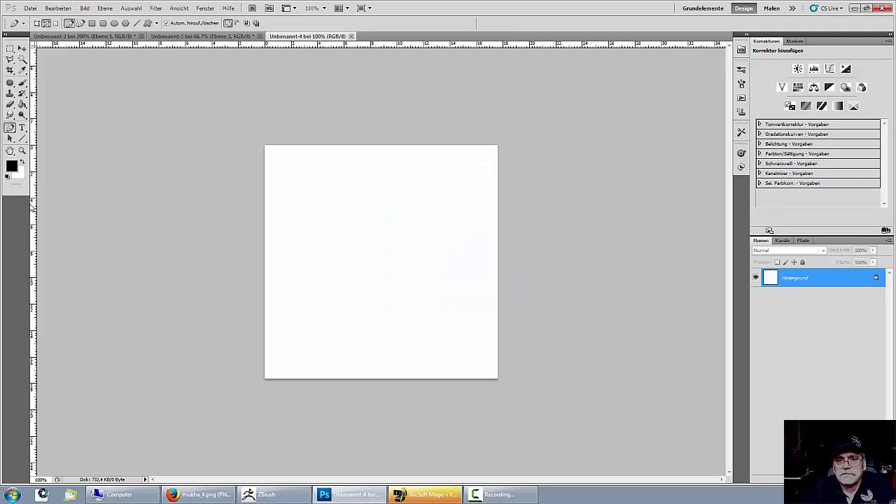
Step: Add crossing centre guides, then paste the wing drawing into Unbenannt-4 and move it up-left
{"action": "left_click_drag", "start_coordinate": [31, 207], "coordinate": [382, 204]}
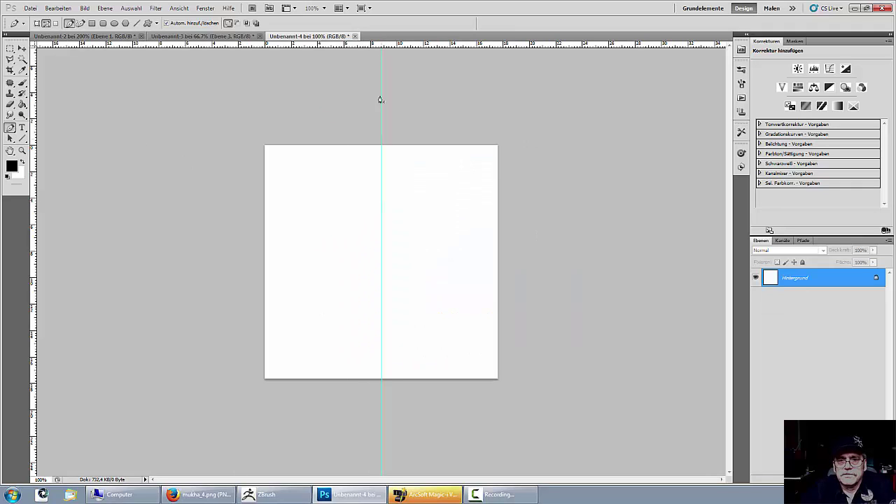
{"action": "left_click_drag", "start_coordinate": [379, 49], "coordinate": [416, 259]}
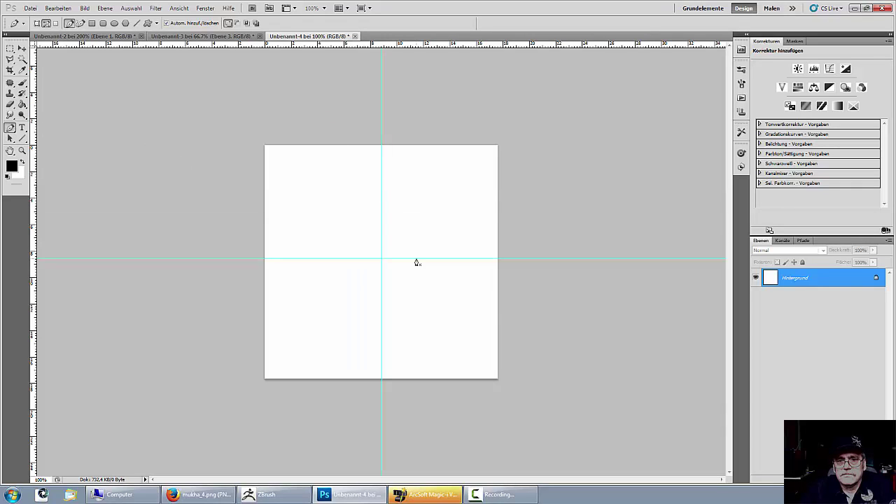
{"action": "left_click", "coordinate": [203, 35]}
{"action": "left_click", "coordinate": [769, 292], "text": "ctrl"}
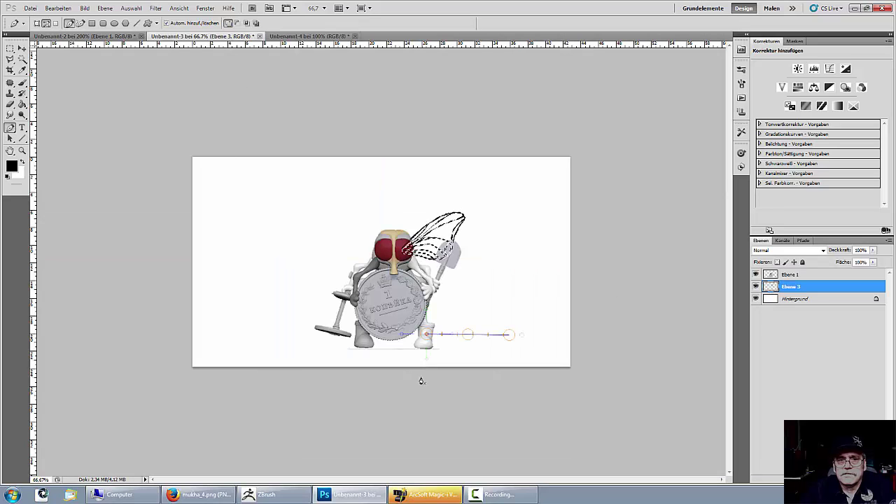
{"action": "left_click", "coordinate": [111, 36]}
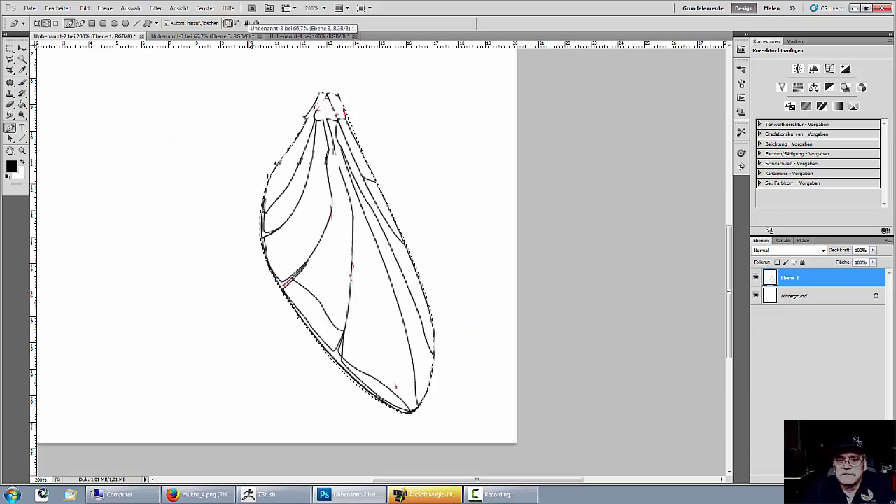
{"action": "key", "text": "ctrl+shift+Tab"}
{"action": "key", "text": "ctrl+shift+Tab"}
{"action": "left_click", "coordinate": [101, 37]}
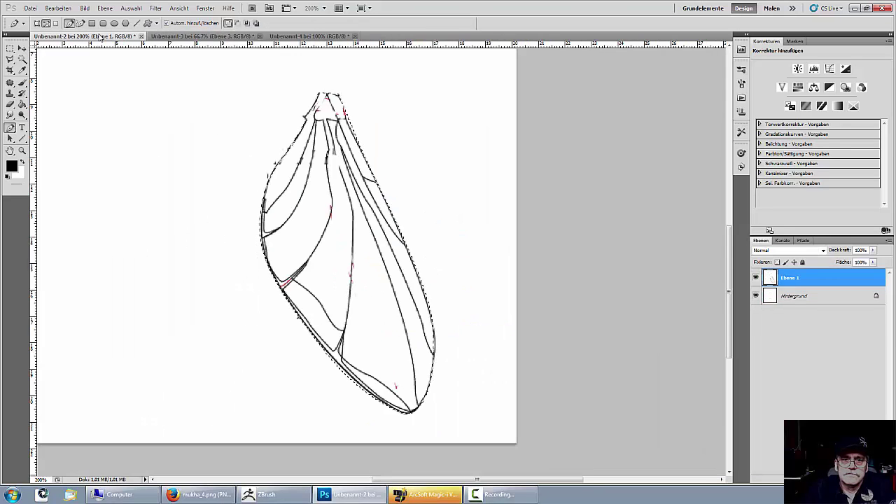
{"action": "left_click", "coordinate": [312, 36]}
{"action": "key", "text": "ctrl+v"}
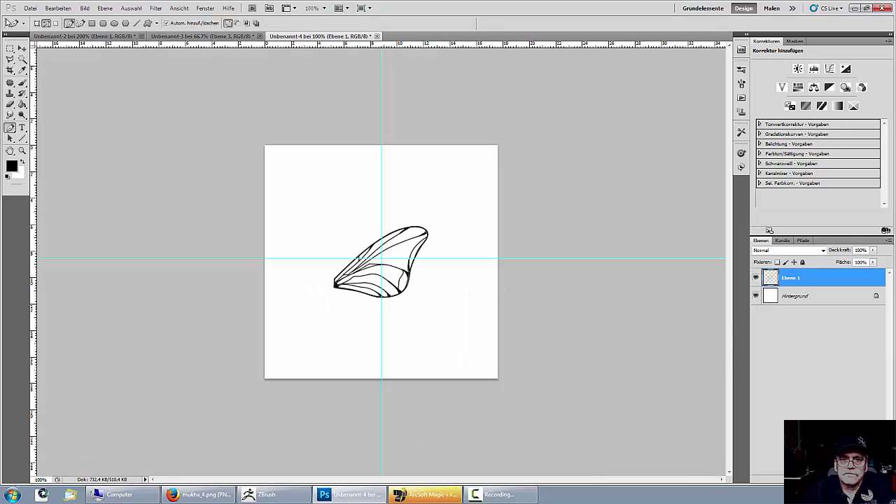
{"action": "key", "text": "v"}
{"action": "left_click_drag", "start_coordinate": [403, 297], "coordinate": [348, 239]}
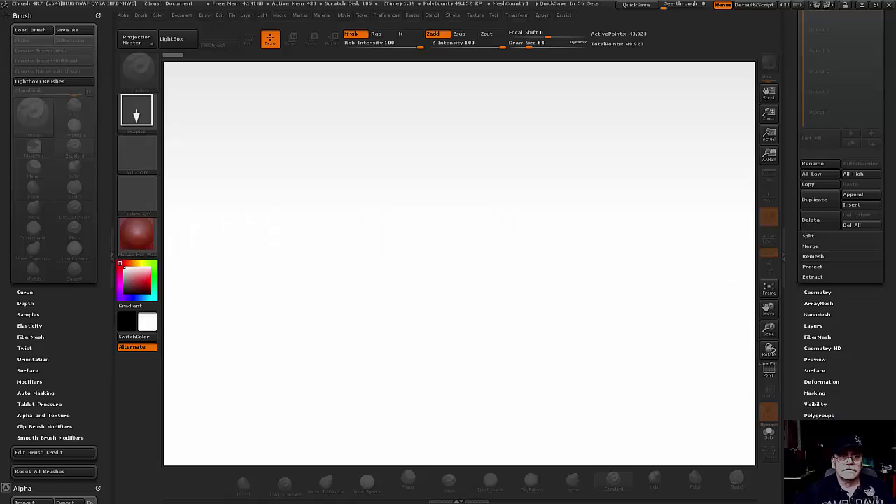
Step: Load ShadowBox128 from LightBox and enter Edit mode, orbiting to an angled view
{"action": "left_click", "coordinate": [175, 38]}
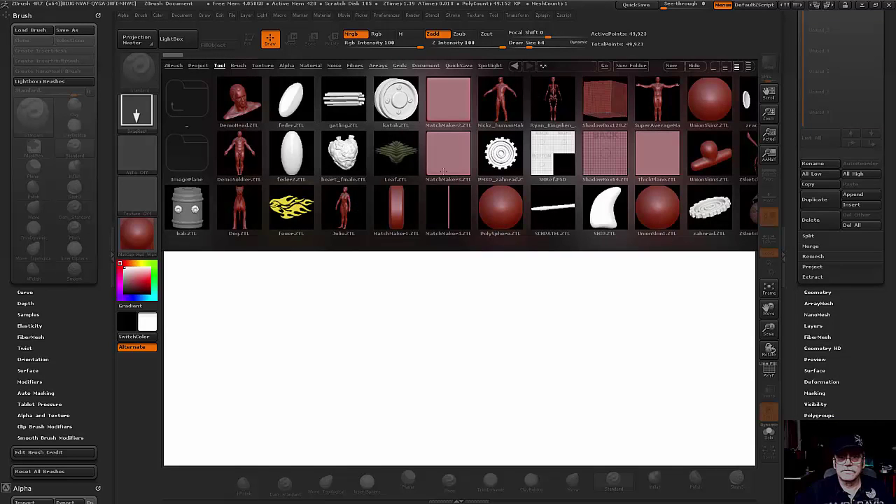
{"action": "double_click", "coordinate": [606, 109]}
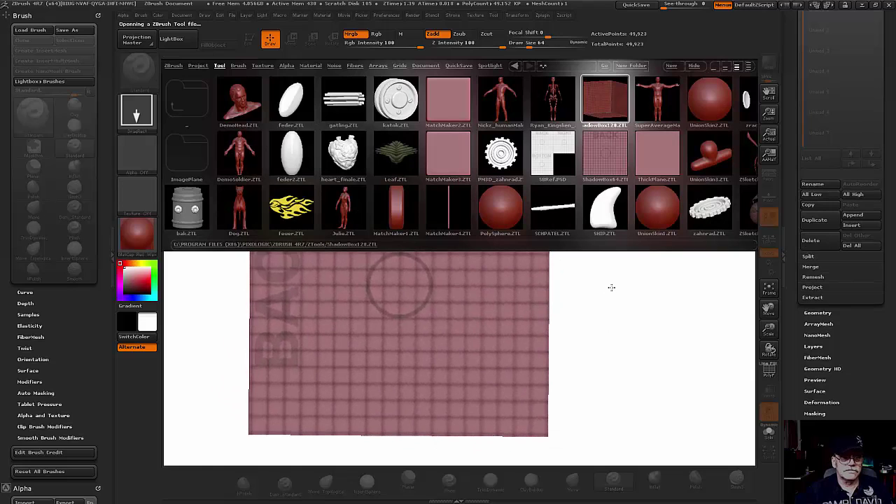
{"action": "left_click", "coordinate": [172, 41]}
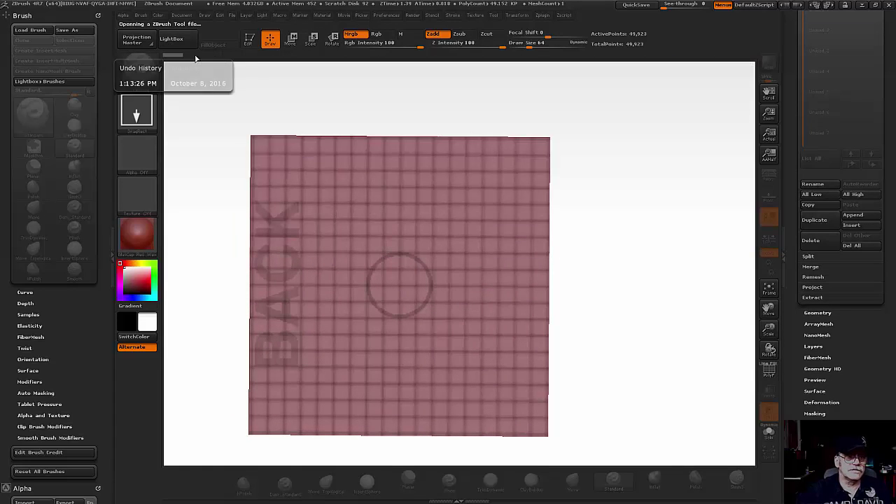
{"action": "left_click", "coordinate": [249, 41]}
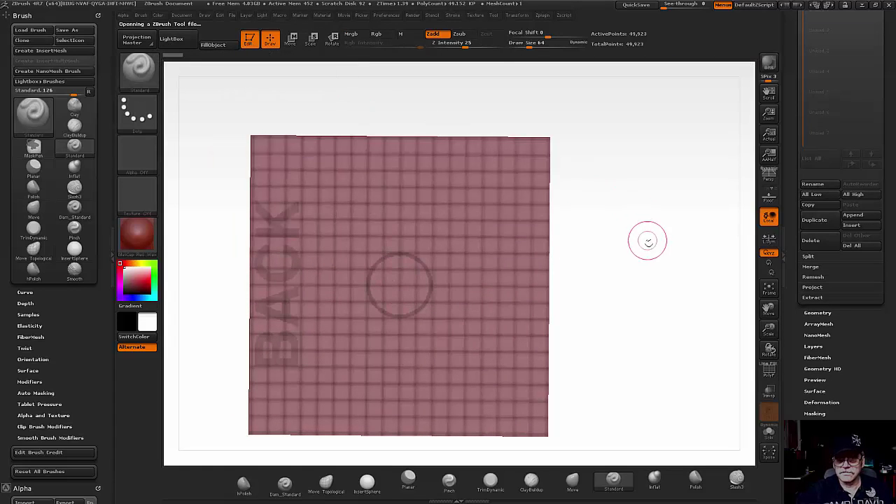
{"action": "mouse_move", "coordinate": [646, 240]}
{"action": "left_mouse_down"}
{"action": "mouse_move", "coordinate": [628, 240]}
{"action": "mouse_move", "coordinate": [646, 148]}
{"action": "left_mouse_up"}
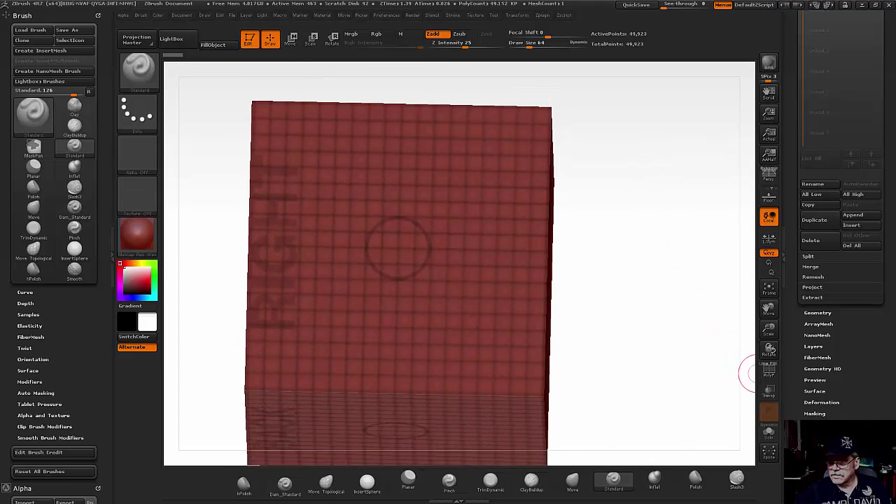
{"action": "scroll", "coordinate": [845, 443], "scroll_direction": "down", "scroll_amount": 2}
{"action": "scroll", "coordinate": [845, 442], "scroll_direction": "down", "scroll_amount": 2}
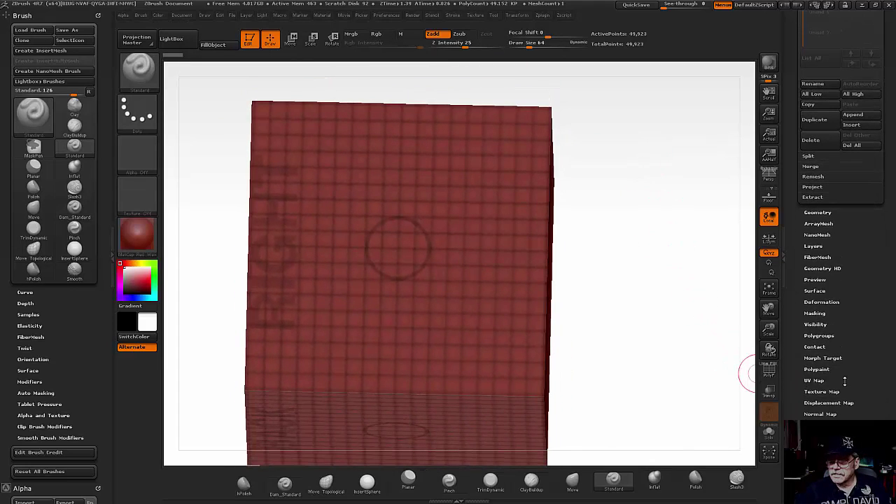
Step: Apply the wing drawing as the plane's Texture Map and orbit to see its side
{"action": "left_click", "coordinate": [823, 392]}
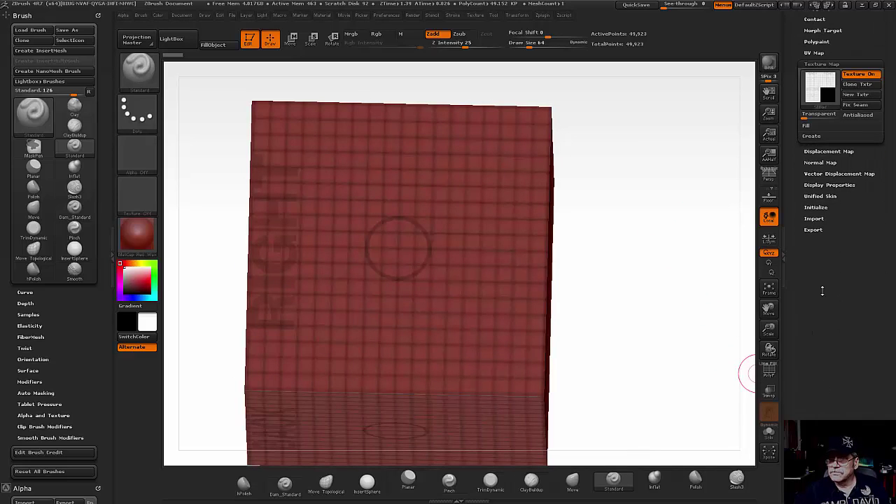
{"action": "left_click", "coordinate": [814, 98]}
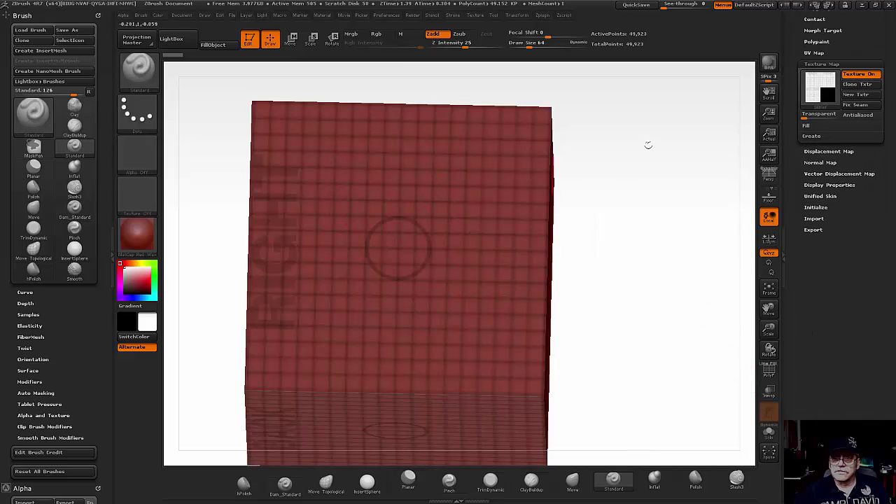
{"action": "left_click", "coordinate": [809, 96]}
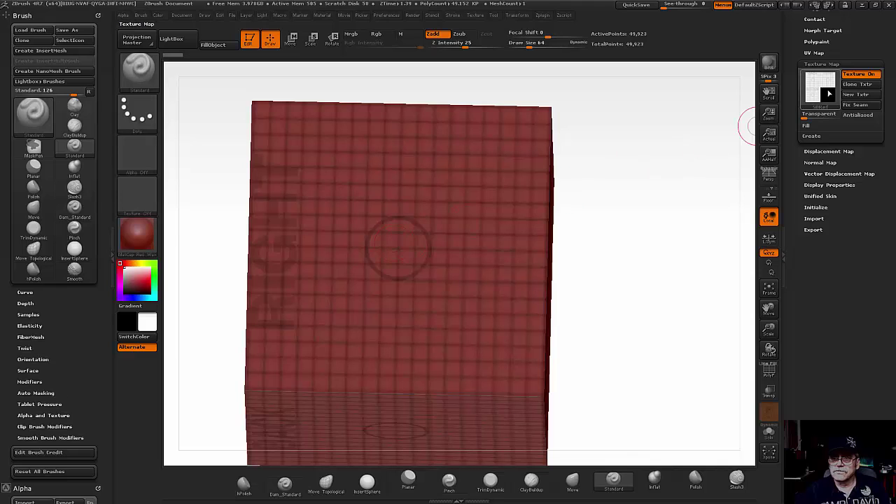
{"action": "left_click", "coordinate": [819, 86]}
{"action": "left_click", "coordinate": [483, 130]}
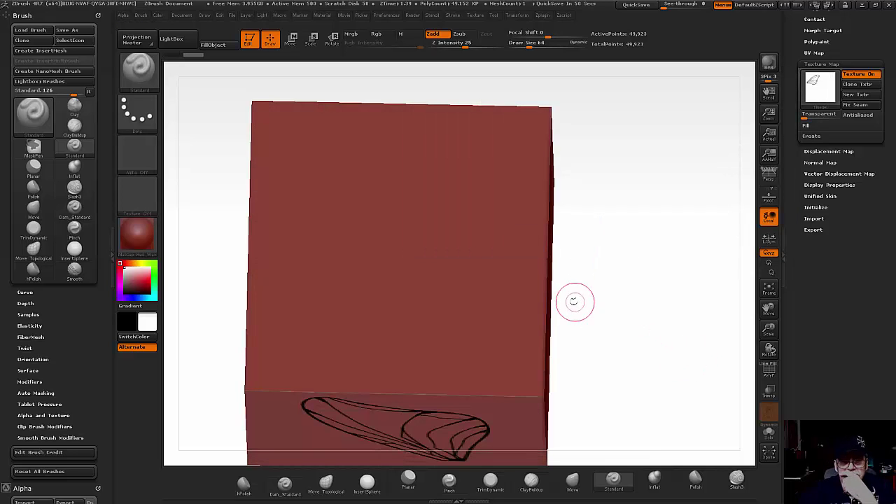
{"action": "mouse_move", "coordinate": [571, 300]}
{"action": "left_mouse_down"}
{"action": "mouse_move", "coordinate": [569, 251]}
{"action": "mouse_move", "coordinate": [611, 191]}
{"action": "left_mouse_up"}
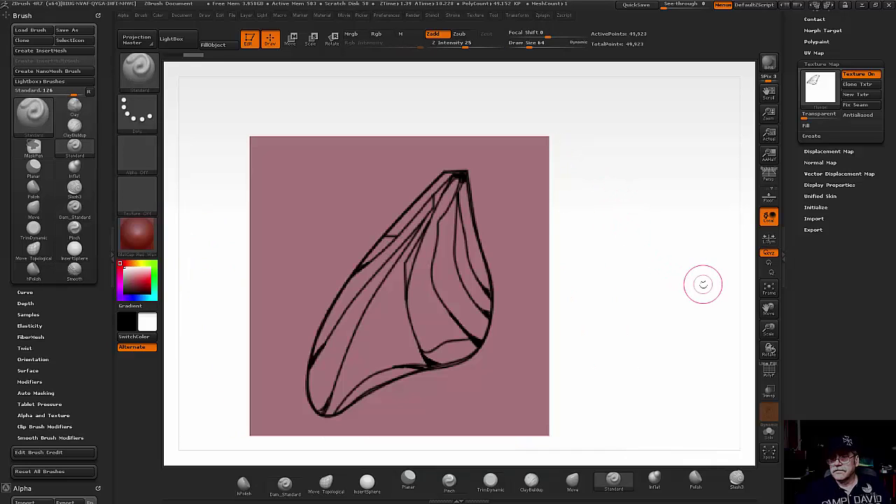
{"action": "left_click_drag", "start_coordinate": [882, 317], "coordinate": [880, 490]}
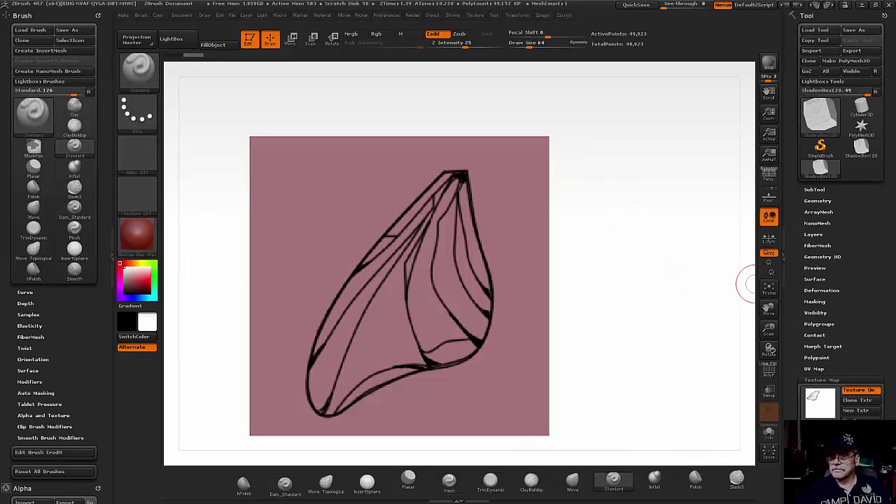
Step: Mask the plane by the wing texture's intensity, then orbit to an oblique view
{"action": "left_click", "coordinate": [809, 301]}
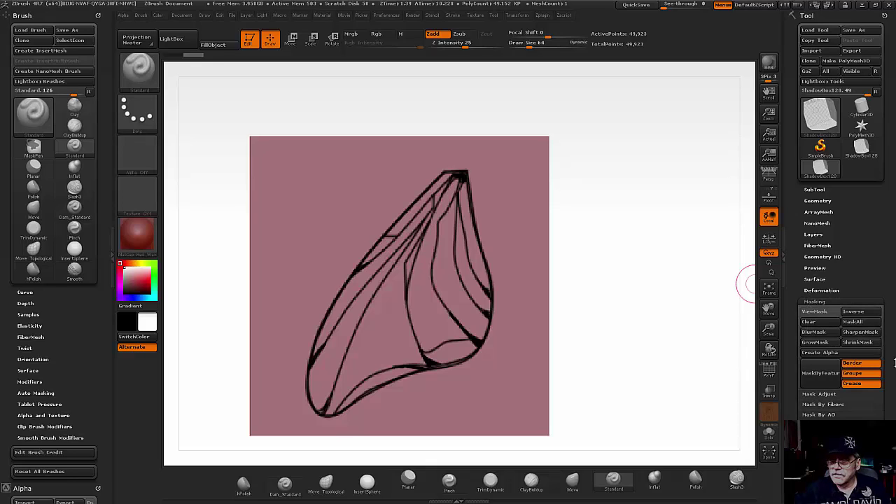
{"action": "scroll", "coordinate": [880, 300], "scroll_direction": "down", "scroll_amount": 5}
{"action": "left_click", "coordinate": [838, 291]}
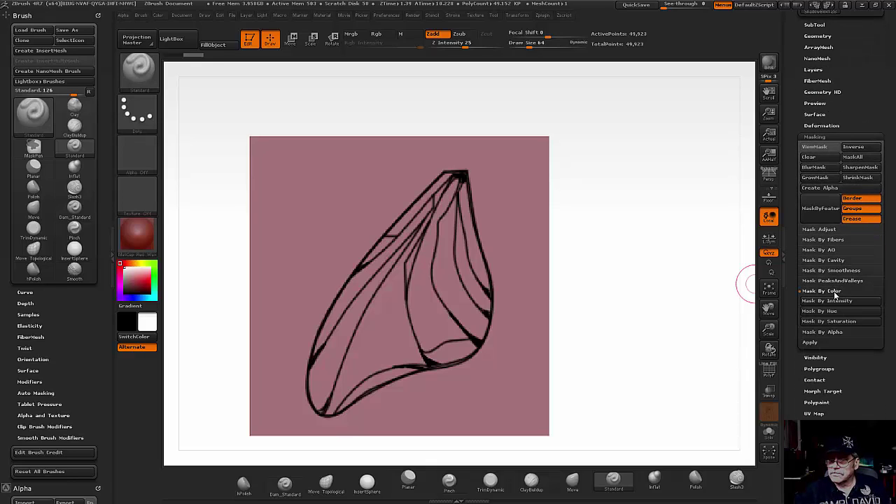
{"action": "left_click", "coordinate": [833, 301]}
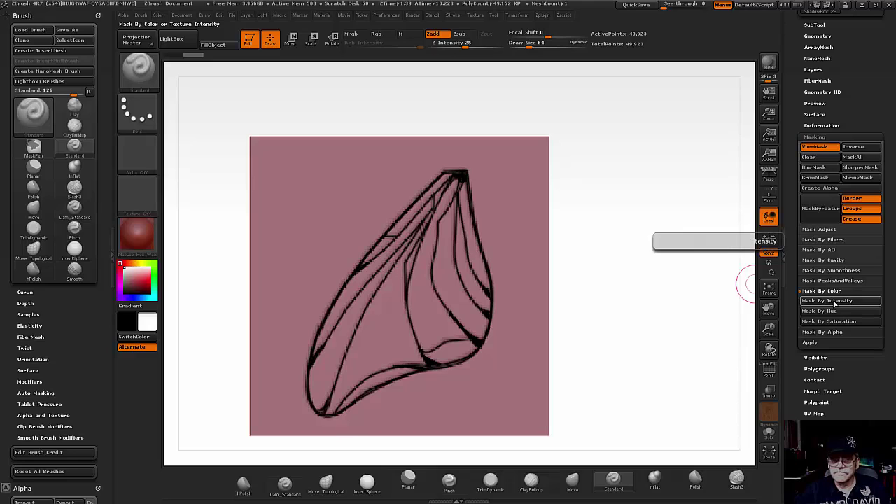
{"action": "key", "text": "ctrl"}
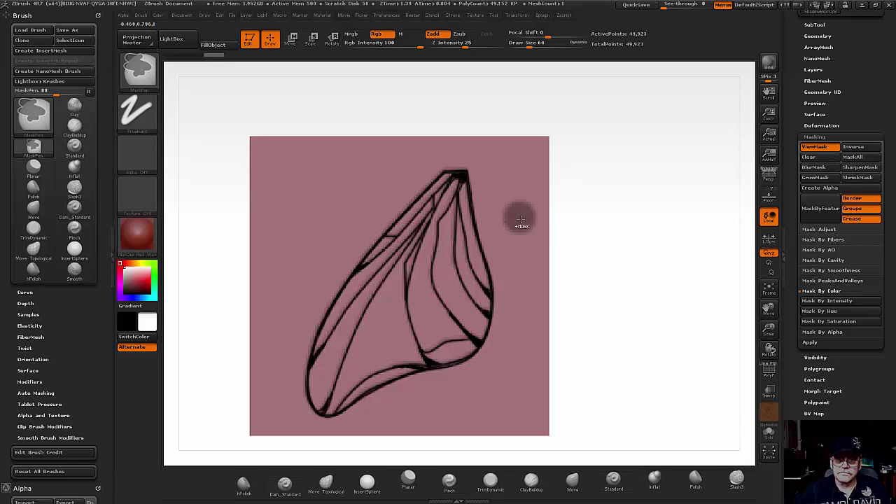
{"action": "mouse_move", "coordinate": [620, 255]}
{"action": "left_mouse_down"}
{"action": "mouse_move", "coordinate": [584, 364]}
{"action": "mouse_move", "coordinate": [626, 374]}
{"action": "mouse_move", "coordinate": [664, 348]}
{"action": "mouse_move", "coordinate": [698, 205]}
{"action": "mouse_move", "coordinate": [724, 228]}
{"action": "left_mouse_up"}
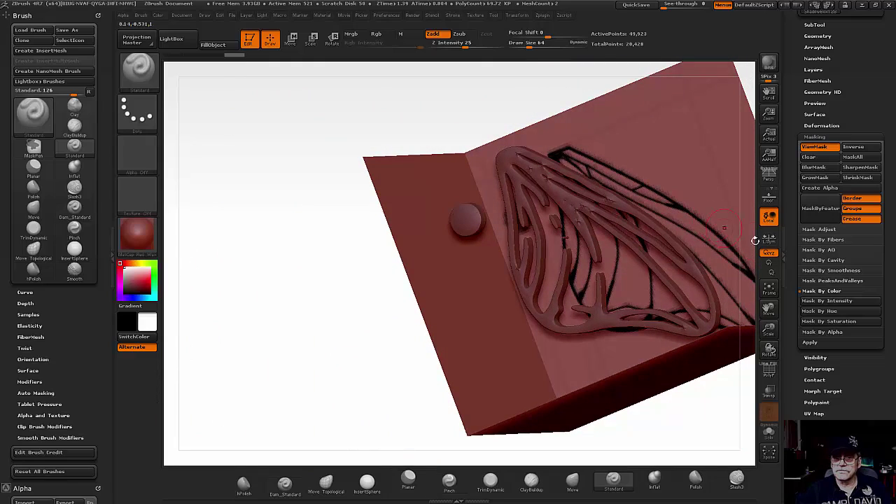
{"action": "left_click_drag", "start_coordinate": [885, 193], "coordinate": [885, 357]}
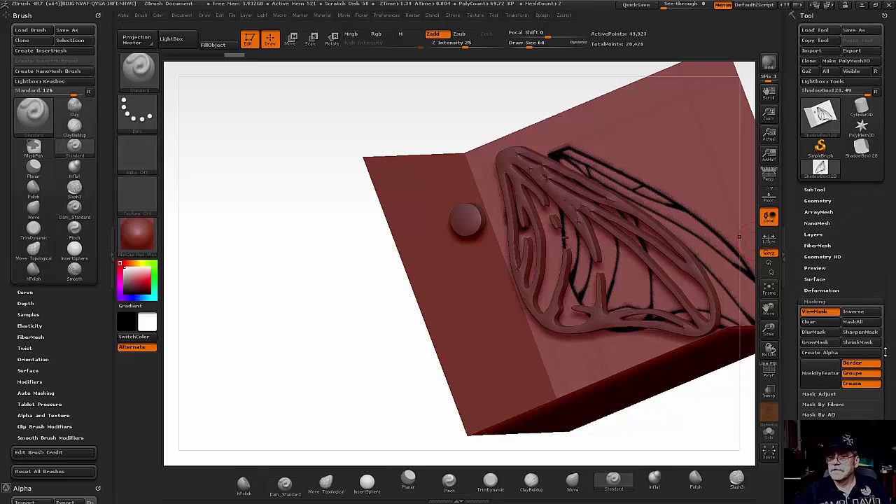
Step: Toggle Geometry > ShadowBox off and on to rebuild the wing mesh at resolution 352
{"action": "left_click", "coordinate": [815, 202]}
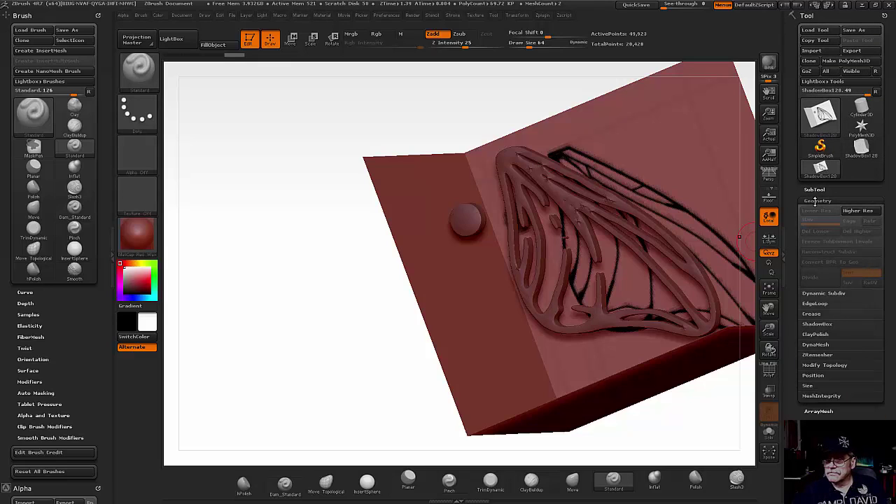
{"action": "left_click", "coordinate": [816, 324]}
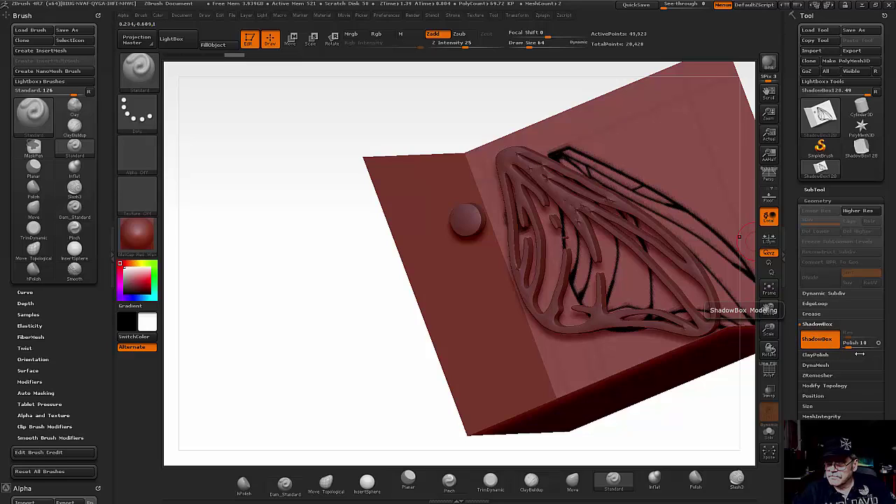
{"action": "left_click", "coordinate": [820, 341]}
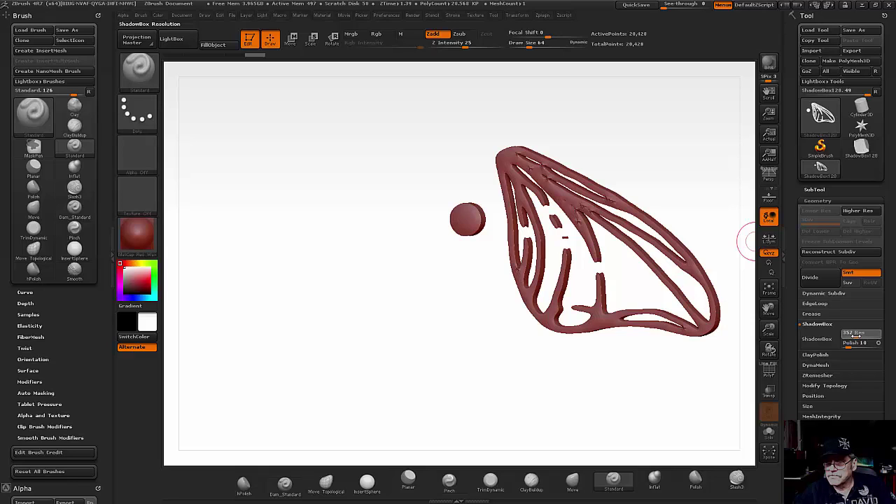
{"action": "left_click", "coordinate": [816, 342]}
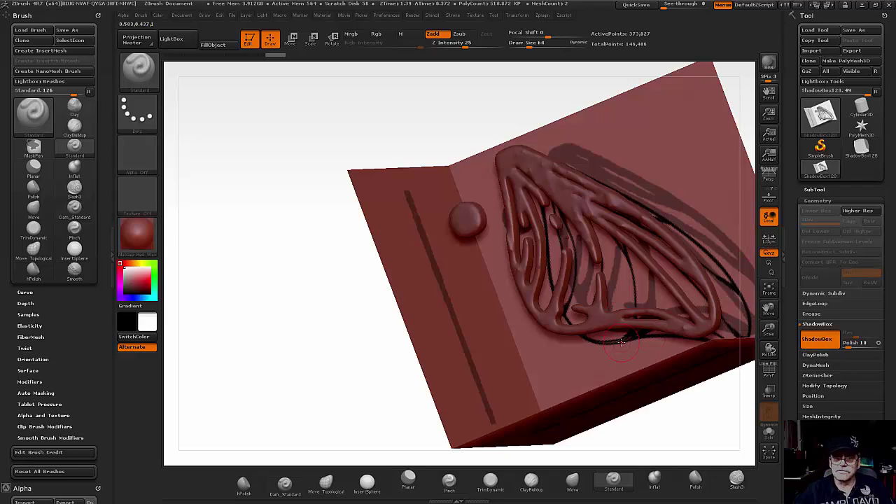
Step: Mask the ShadowBox model by its surface intensity
{"action": "mouse_move", "coordinate": [621, 342]}
{"action": "left_mouse_down"}
{"action": "mouse_move", "coordinate": [613, 347]}
{"action": "mouse_move", "coordinate": [742, 414]}
{"action": "left_mouse_up"}
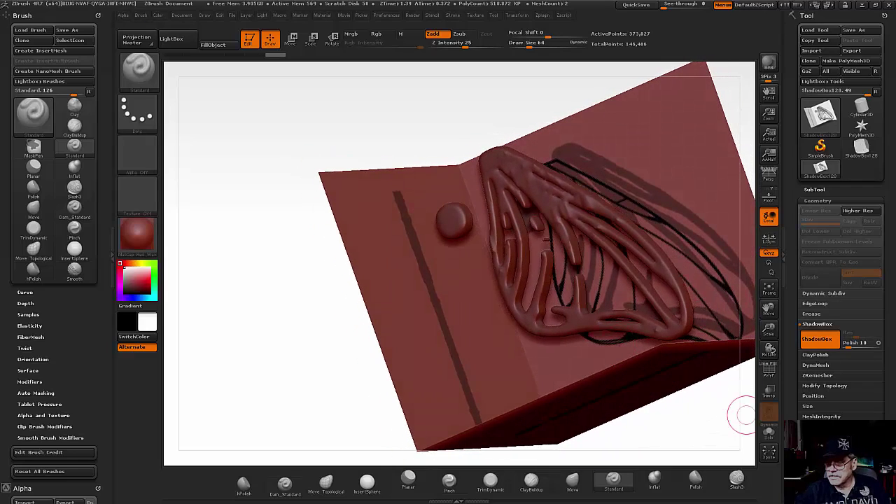
{"action": "scroll", "coordinate": [861, 396], "scroll_direction": "down", "scroll_amount": 5}
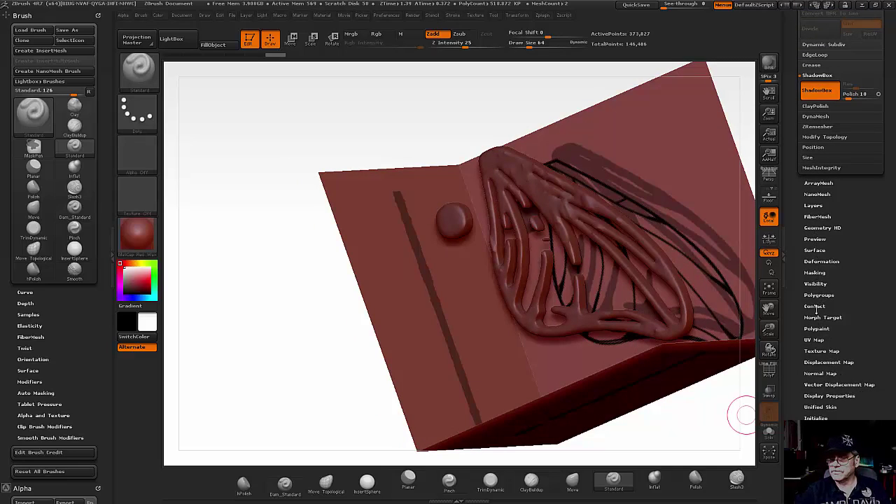
{"action": "left_click", "coordinate": [813, 272]}
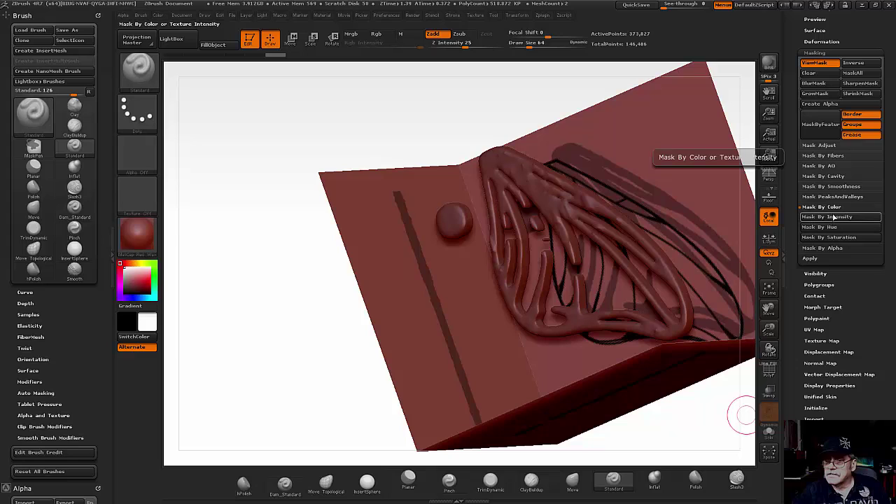
{"action": "left_click", "coordinate": [833, 217]}
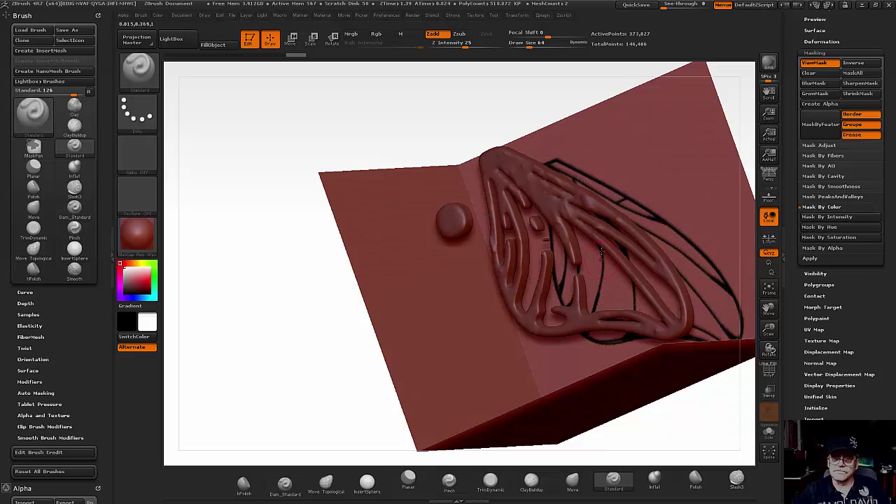
Step: Clear the mask from the wing relief with a Ctrl-drag and inspect it at an angle
{"action": "right_click_drag", "start_coordinate": [617, 164], "coordinate": [634, 164], "text": "shift"}
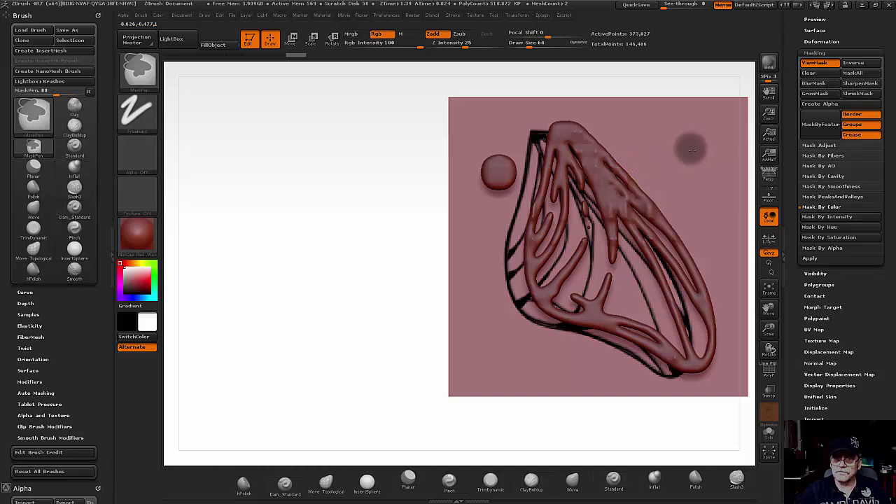
{"action": "left_click_drag", "start_coordinate": [689, 147], "coordinate": [697, 176], "text": "ctrl"}
{"action": "mouse_move", "coordinate": [698, 177]}
{"action": "right_mouse_down"}
{"action": "mouse_move", "coordinate": [656, 210]}
{"action": "mouse_move", "coordinate": [683, 222]}
{"action": "right_mouse_up"}
{"action": "key", "text": "ctrl"}
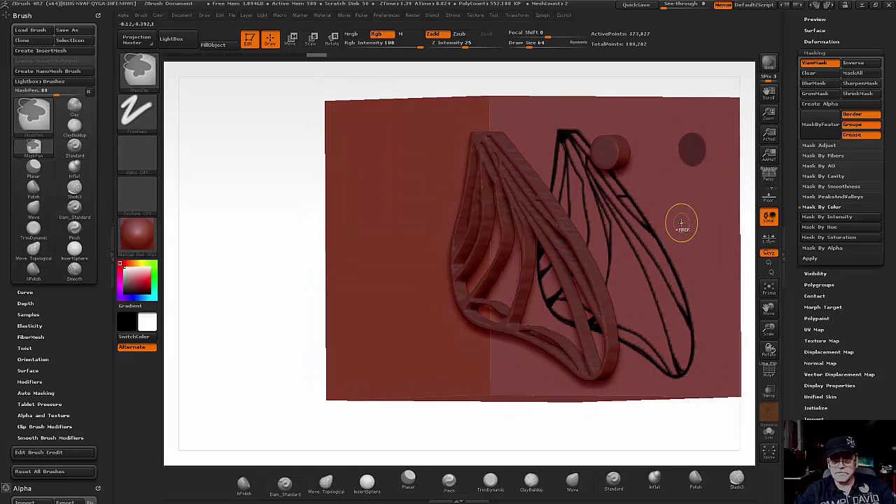
{"action": "mouse_move", "coordinate": [676, 220]}
{"action": "right_mouse_down"}
{"action": "mouse_move", "coordinate": [604, 177]}
{"action": "mouse_move", "coordinate": [555, 223]}
{"action": "mouse_move", "coordinate": [629, 322]}
{"action": "mouse_move", "coordinate": [638, 246]}
{"action": "right_mouse_up"}
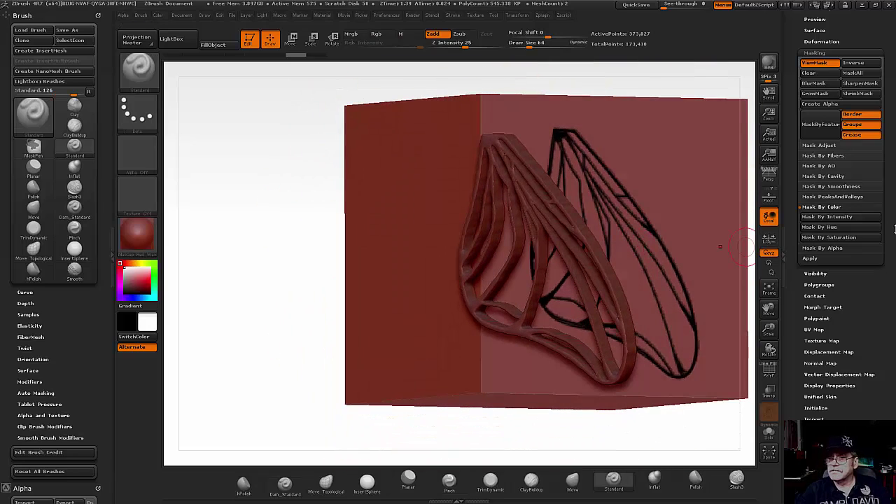
{"action": "left_click_drag", "start_coordinate": [894, 229], "coordinate": [893, 337]}
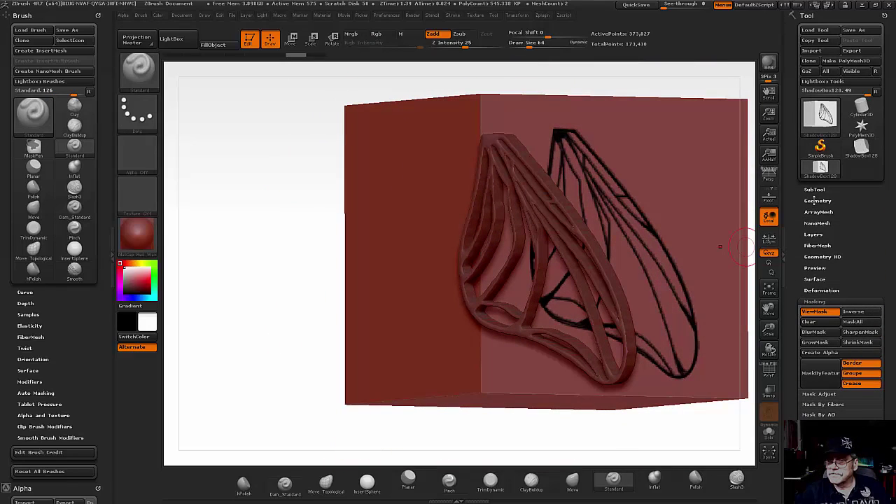
Step: Turn off ShadowBox in Tool > Geometry, leaving a standalone wing mesh of about 173,430 points, and show Deformation
{"action": "left_click", "coordinate": [816, 200]}
{"action": "left_click", "coordinate": [817, 339]}
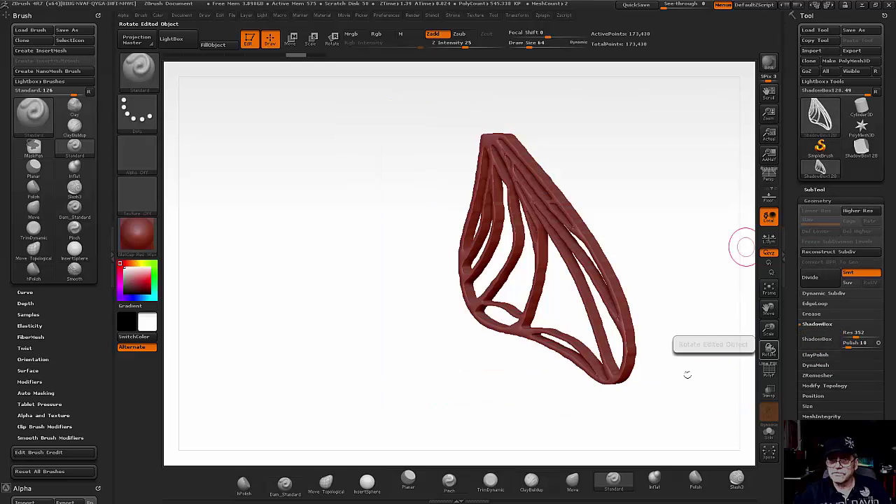
{"action": "mouse_move", "coordinate": [512, 343]}
{"action": "right_mouse_down"}
{"action": "mouse_move", "coordinate": [571, 343]}
{"action": "mouse_move", "coordinate": [520, 344]}
{"action": "mouse_move", "coordinate": [529, 372]}
{"action": "mouse_move", "coordinate": [581, 365]}
{"action": "mouse_move", "coordinate": [520, 357]}
{"action": "mouse_move", "coordinate": [534, 362]}
{"action": "mouse_move", "coordinate": [511, 382]}
{"action": "mouse_move", "coordinate": [518, 362]}
{"action": "right_mouse_up"}
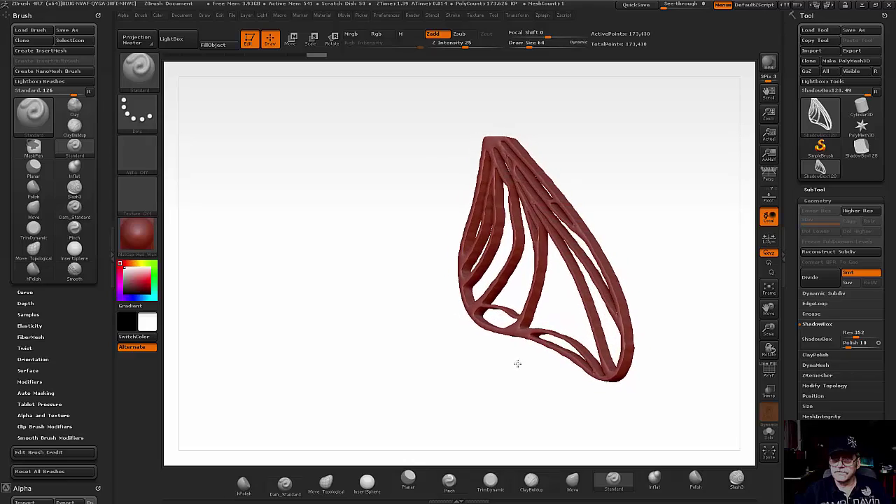
{"action": "scroll", "coordinate": [889, 294], "scroll_direction": "down", "scroll_amount": 3}
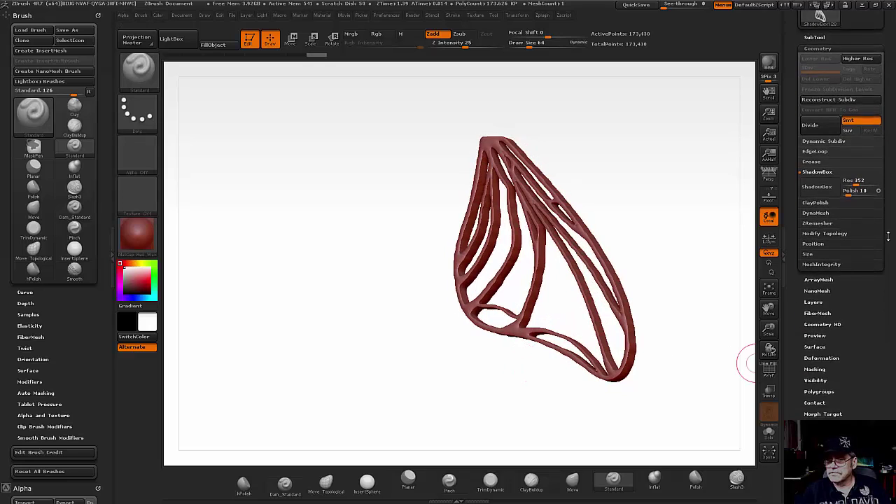
{"action": "scroll", "coordinate": [874, 231], "scroll_direction": "down", "scroll_amount": 2}
{"action": "left_click", "coordinate": [820, 233]}
Step: Apply Polish By Features to the wing, then lower the amount and repolish
{"action": "scroll", "coordinate": [889, 294], "scroll_direction": "up", "scroll_amount": 2}
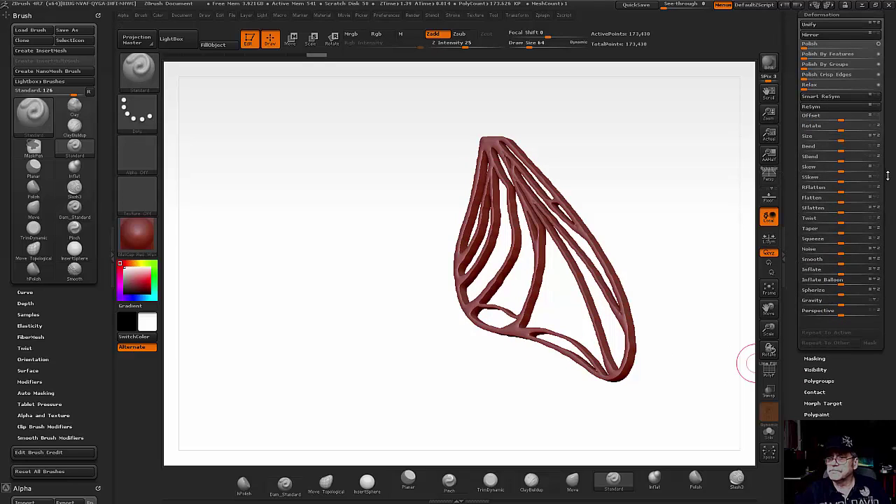
{"action": "scroll", "coordinate": [889, 294], "scroll_direction": "up", "scroll_amount": 2}
{"action": "scroll", "coordinate": [893, 298], "scroll_direction": "up", "scroll_amount": 2}
{"action": "scroll", "coordinate": [889, 294], "scroll_direction": "down", "scroll_amount": 2}
{"action": "scroll", "coordinate": [875, 280], "scroll_direction": "down", "scroll_amount": 3}
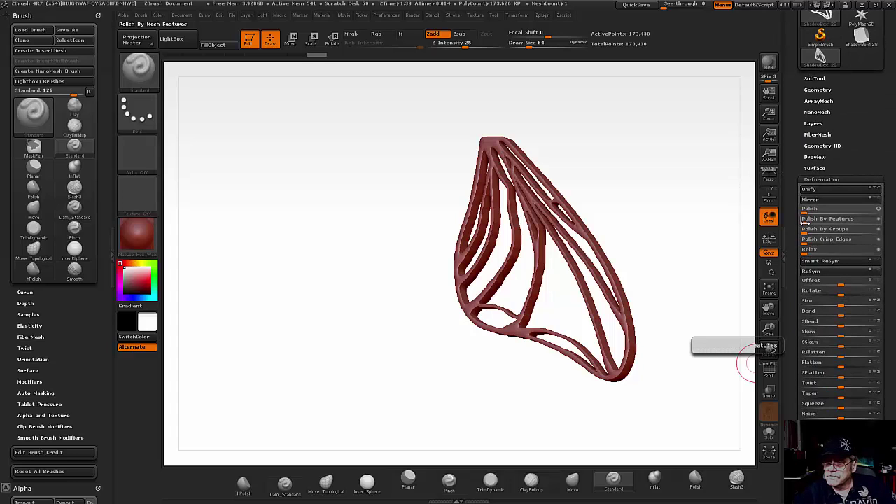
{"action": "left_click_drag", "start_coordinate": [805, 223], "coordinate": [810, 223]}
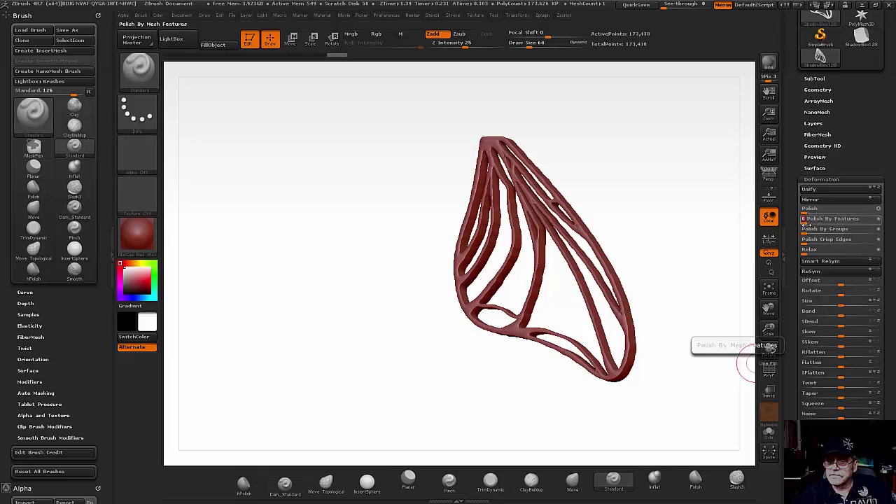
{"action": "left_click", "coordinate": [886, 223]}
{"action": "left_click_drag", "start_coordinate": [821, 223], "coordinate": [874, 223]}
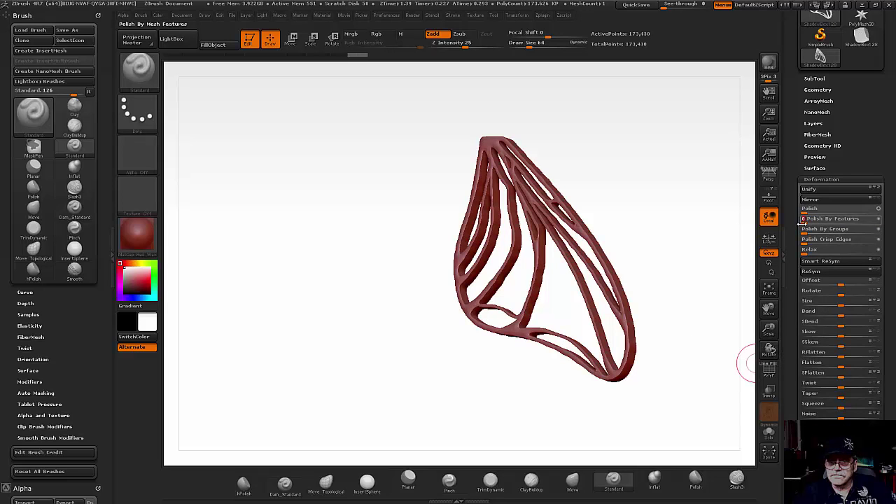
Step: Smooth the wing with the Polish slider and check it edge-on
{"action": "mouse_move", "coordinate": [674, 298]}
{"action": "left_mouse_down"}
{"action": "mouse_move", "coordinate": [665, 294]}
{"action": "mouse_move", "coordinate": [674, 286]}
{"action": "mouse_move", "coordinate": [711, 314]}
{"action": "left_mouse_up"}
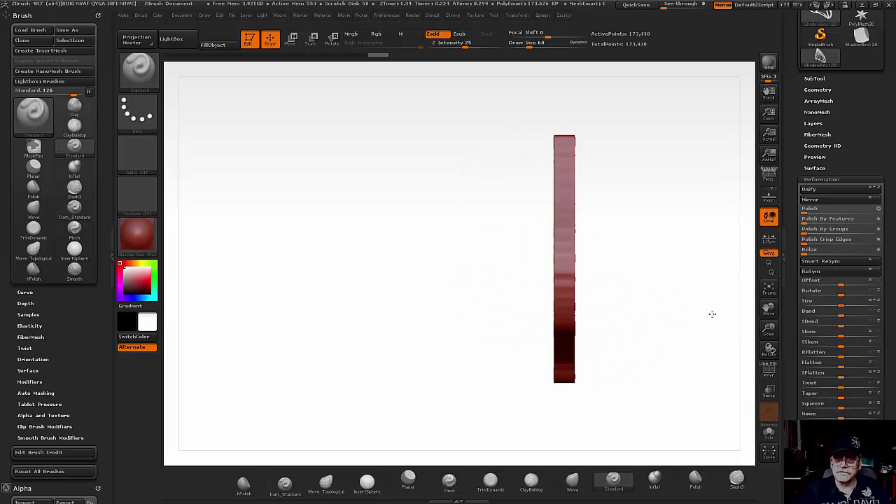
{"action": "left_click_drag", "start_coordinate": [816, 209], "coordinate": [875, 209]}
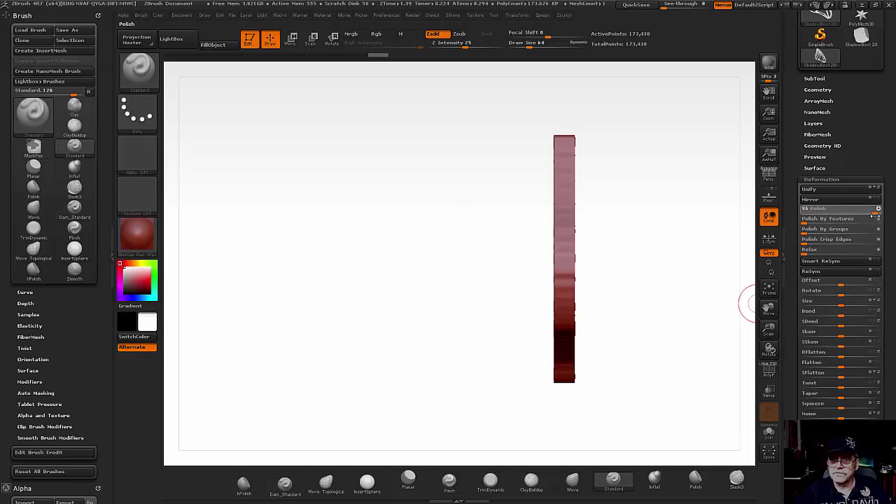
{"action": "mouse_move", "coordinate": [676, 265]}
{"action": "left_mouse_down"}
{"action": "mouse_move", "coordinate": [632, 299]}
{"action": "mouse_move", "coordinate": [699, 282]}
{"action": "left_mouse_up"}
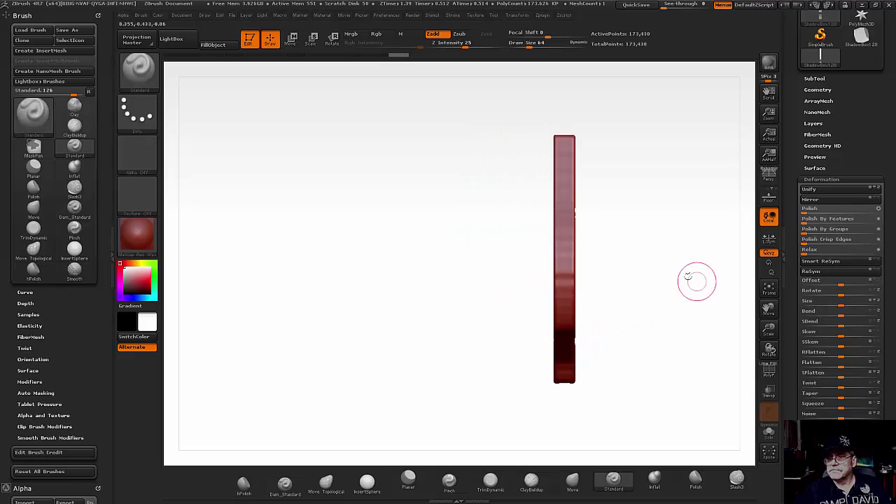
{"action": "left_click_drag", "start_coordinate": [893, 364], "coordinate": [891, 306]}
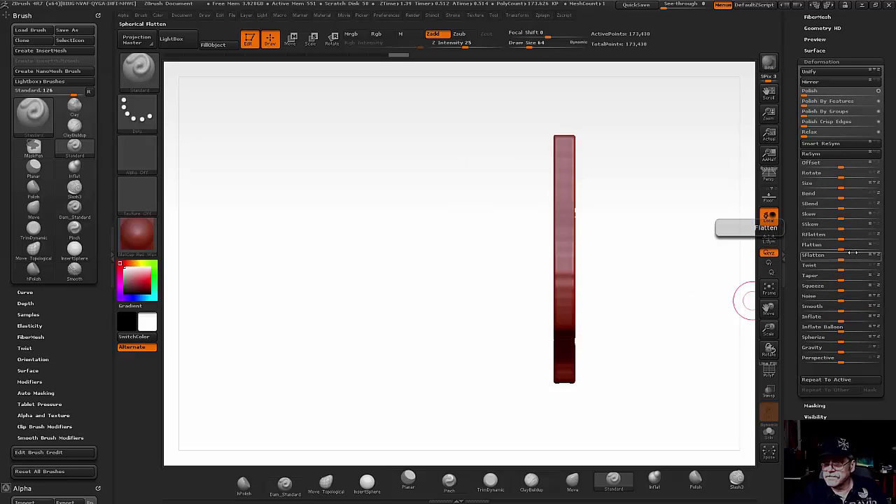
Step: Flatten the wing into a thin sheet with the Flatten slider
{"action": "left_click_drag", "start_coordinate": [843, 249], "coordinate": [845, 249]}
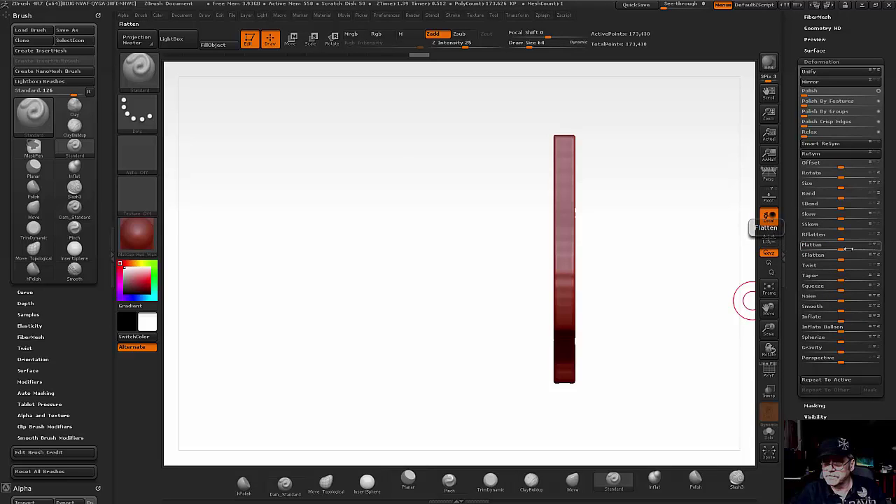
{"action": "left_click_drag", "start_coordinate": [842, 249], "coordinate": [849, 249]}
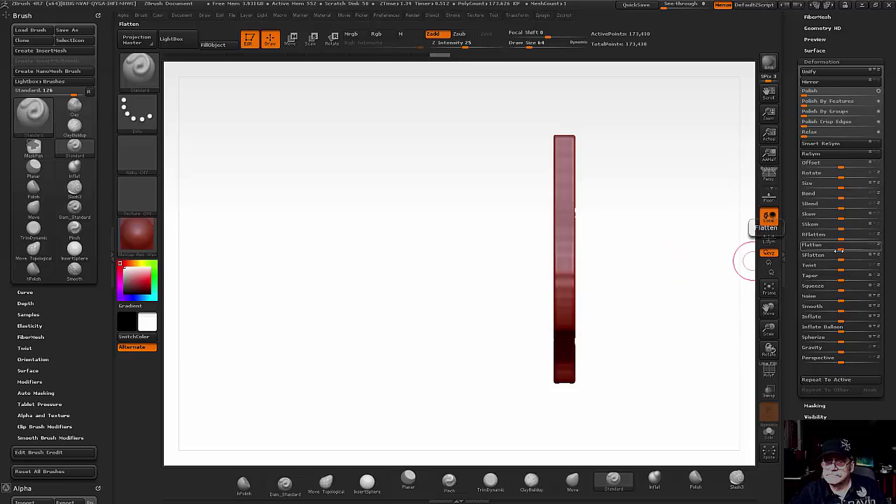
{"action": "mouse_move", "coordinate": [840, 250]}
{"action": "left_mouse_down"}
{"action": "mouse_move", "coordinate": [868, 251]}
{"action": "mouse_move", "coordinate": [816, 250]}
{"action": "left_mouse_up"}
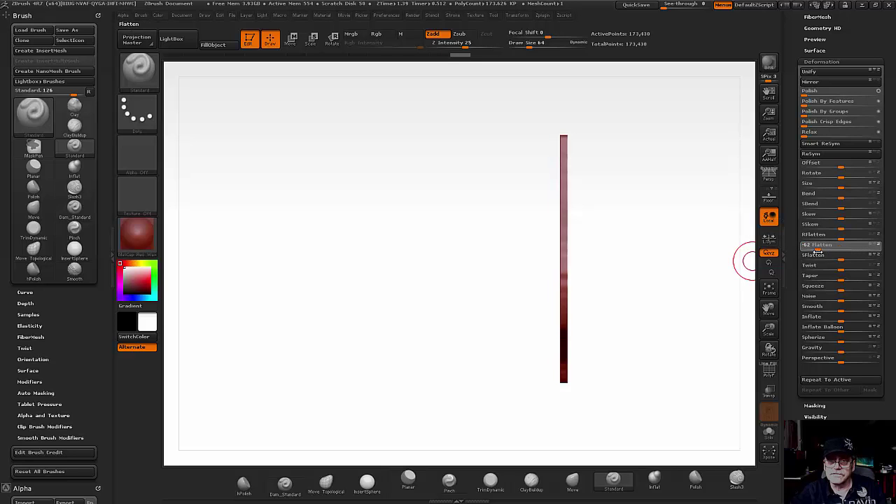
{"action": "mouse_move", "coordinate": [598, 256]}
{"action": "left_mouse_down"}
{"action": "mouse_move", "coordinate": [581, 280]}
{"action": "mouse_move", "coordinate": [553, 274]}
{"action": "mouse_move", "coordinate": [536, 253]}
{"action": "mouse_move", "coordinate": [558, 293]}
{"action": "mouse_move", "coordinate": [553, 271]}
{"action": "left_mouse_up"}
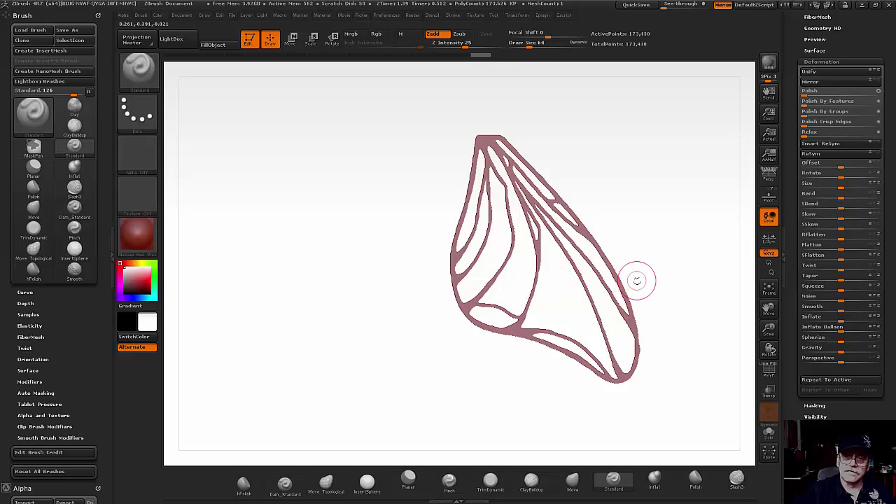
Step: Twist the wing with the Deformation Twist slider and view it behind the fly's head
{"action": "mouse_move", "coordinate": [636, 281]}
{"action": "left_mouse_down"}
{"action": "mouse_move", "coordinate": [594, 294]}
{"action": "mouse_move", "coordinate": [606, 294]}
{"action": "mouse_move", "coordinate": [630, 258]}
{"action": "mouse_move", "coordinate": [630, 270]}
{"action": "left_mouse_up"}
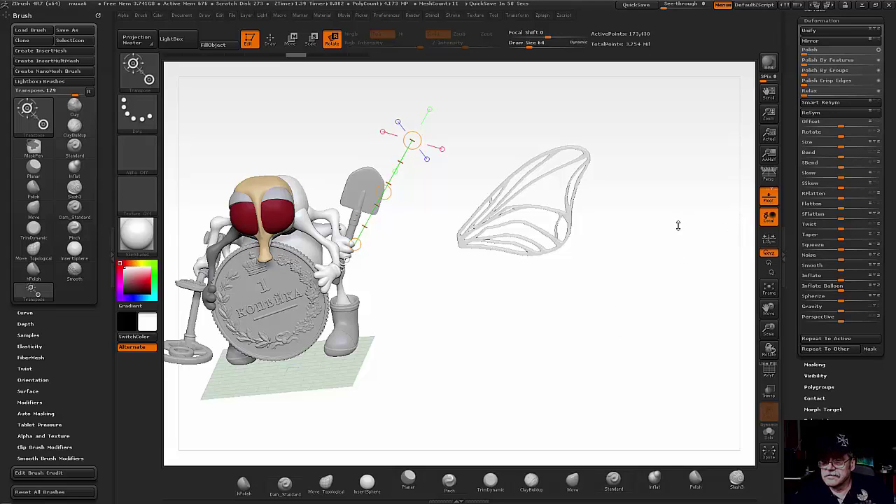
{"action": "left_click_drag", "start_coordinate": [678, 225], "coordinate": [678, 255]}
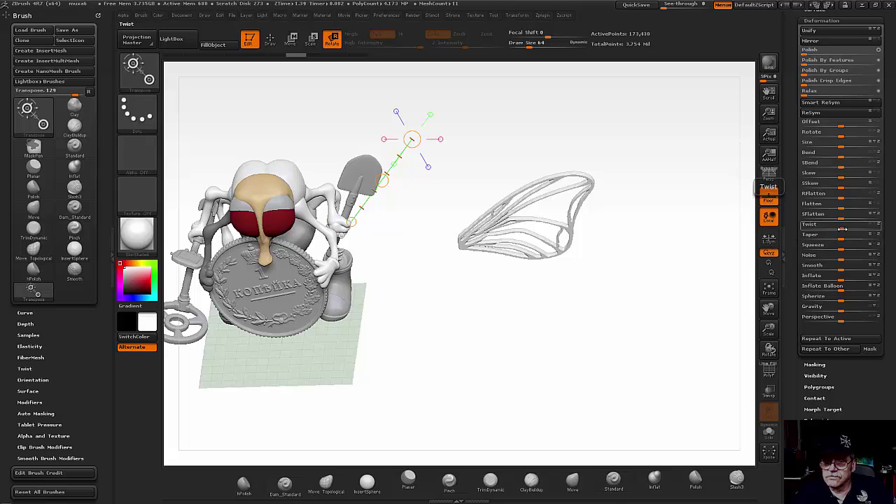
{"action": "left_click_drag", "start_coordinate": [842, 228], "coordinate": [837, 229]}
{"action": "mouse_move", "coordinate": [620, 289]}
{"action": "left_mouse_down"}
{"action": "mouse_move", "coordinate": [614, 216]}
{"action": "mouse_move", "coordinate": [624, 222]}
{"action": "left_mouse_up"}
{"action": "mouse_move", "coordinate": [642, 242]}
{"action": "left_mouse_down"}
{"action": "mouse_move", "coordinate": [595, 251]}
{"action": "mouse_move", "coordinate": [618, 280]}
{"action": "mouse_move", "coordinate": [619, 256]}
{"action": "left_mouse_up"}
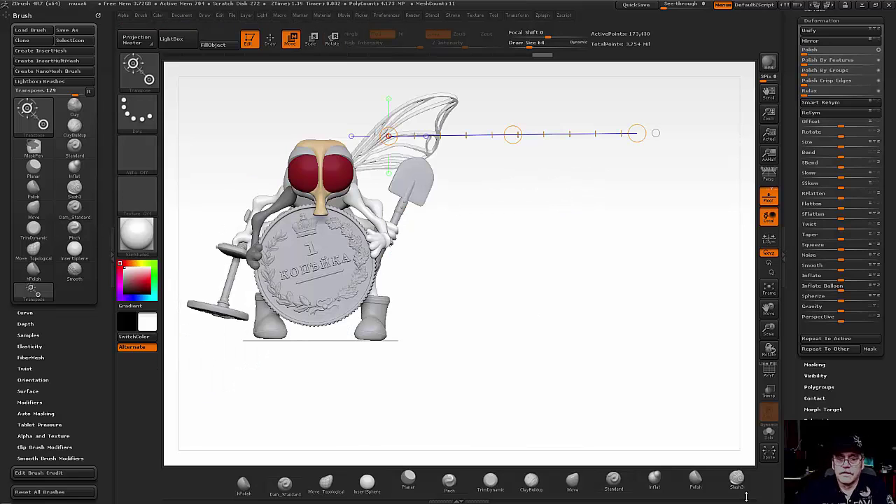
Step: Mirror the wing to the other side of the fly and recentre the view
{"action": "scroll", "coordinate": [840, 217], "scroll_direction": "up", "scroll_amount": 5}
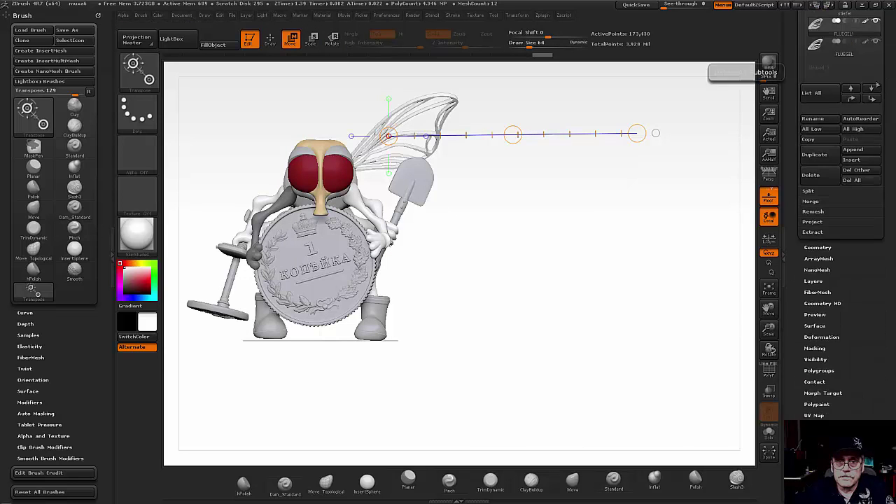
{"action": "left_click", "coordinate": [828, 209]}
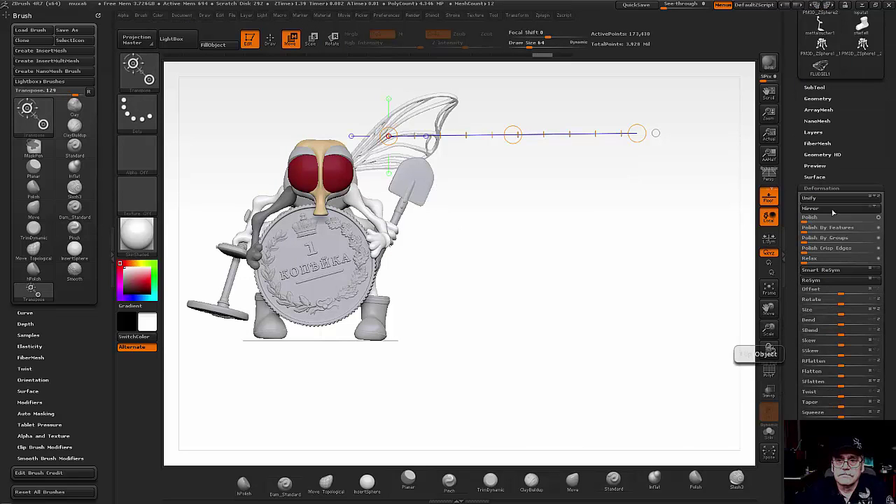
{"action": "key", "text": "f"}
{"action": "left_click_drag", "start_coordinate": [328, 138], "coordinate": [383, 262]}
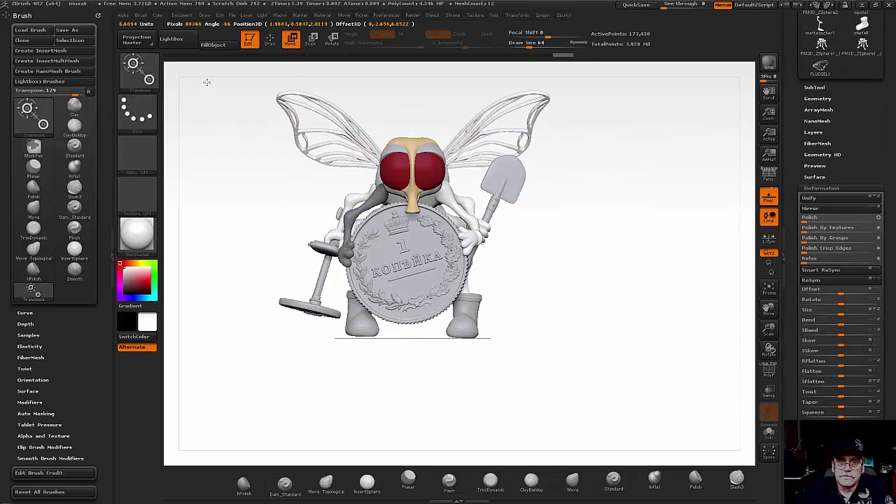
{"action": "mouse_move", "coordinate": [207, 82]}
{"action": "left_mouse_down"}
{"action": "mouse_move", "coordinate": [497, 319]}
{"action": "mouse_move", "coordinate": [487, 228]}
{"action": "left_mouse_up"}
{"action": "left_click_drag", "start_coordinate": [655, 273], "coordinate": [540, 206]}
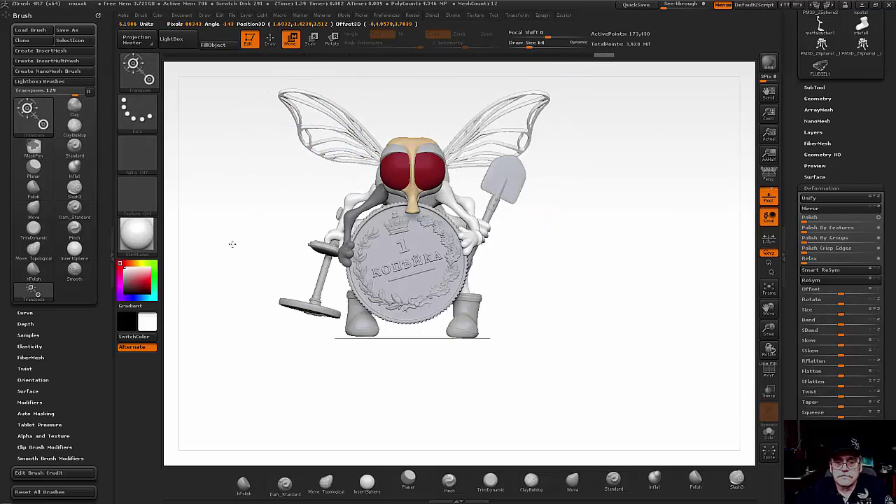
Step: Tilt the left wing with Transpose Move and zoom in to check both wings
{"action": "mouse_move", "coordinate": [232, 244]}
{"action": "left_mouse_down"}
{"action": "mouse_move", "coordinate": [634, 350]}
{"action": "mouse_move", "coordinate": [358, 145]}
{"action": "left_mouse_up"}
{"action": "key", "text": "w"}
{"action": "mouse_move", "coordinate": [226, 81]}
{"action": "left_mouse_down"}
{"action": "mouse_move", "coordinate": [630, 376]}
{"action": "mouse_move", "coordinate": [695, 372]}
{"action": "mouse_move", "coordinate": [531, 218]}
{"action": "left_mouse_up"}
{"action": "left_click_drag", "start_coordinate": [611, 273], "coordinate": [619, 311], "text": "alt"}
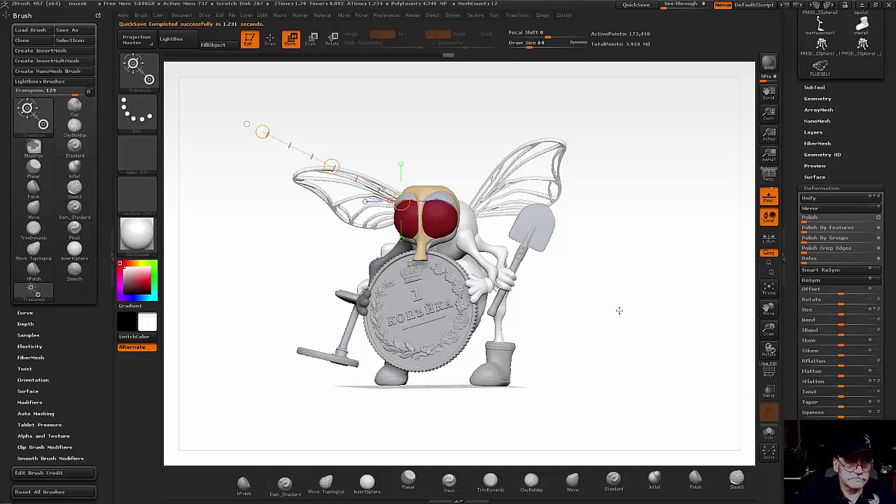